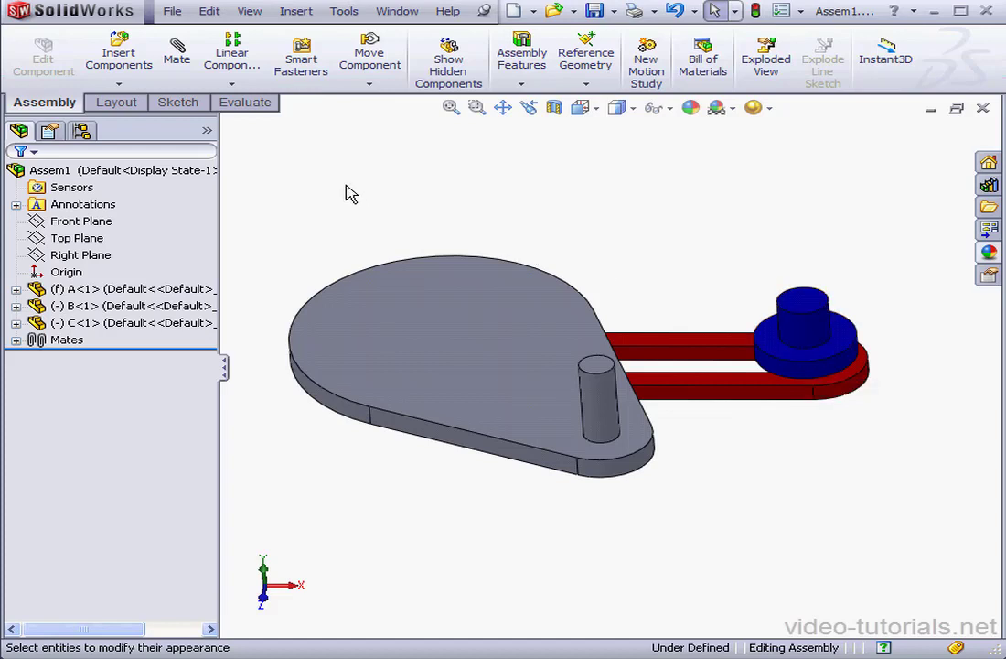
- Start a new mate and choose the Cam type under Mechanical Mates
click(175, 53)
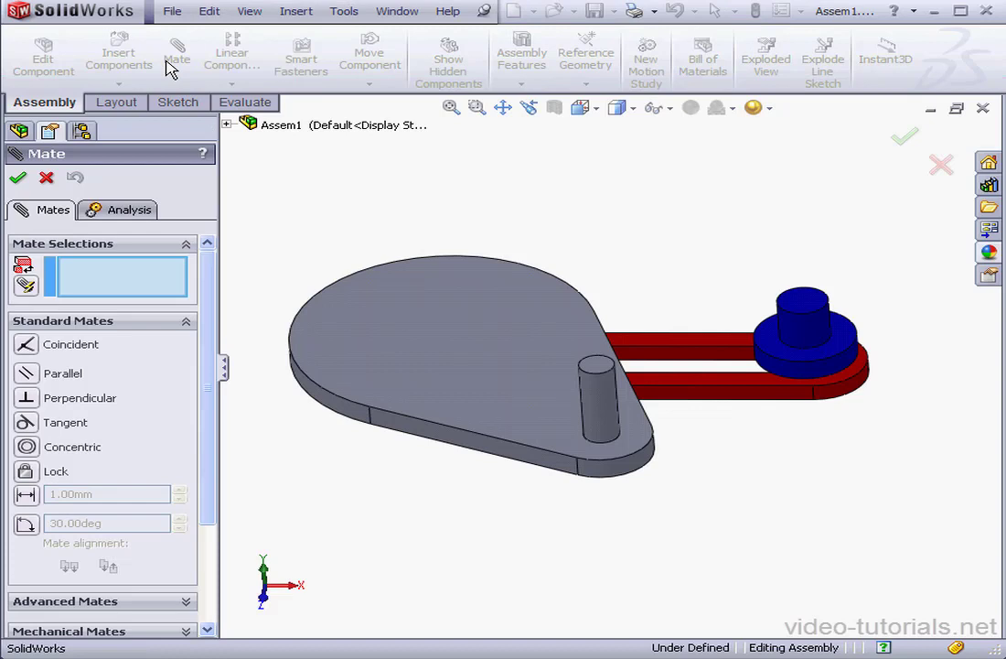
drag(208, 325, 216, 429)
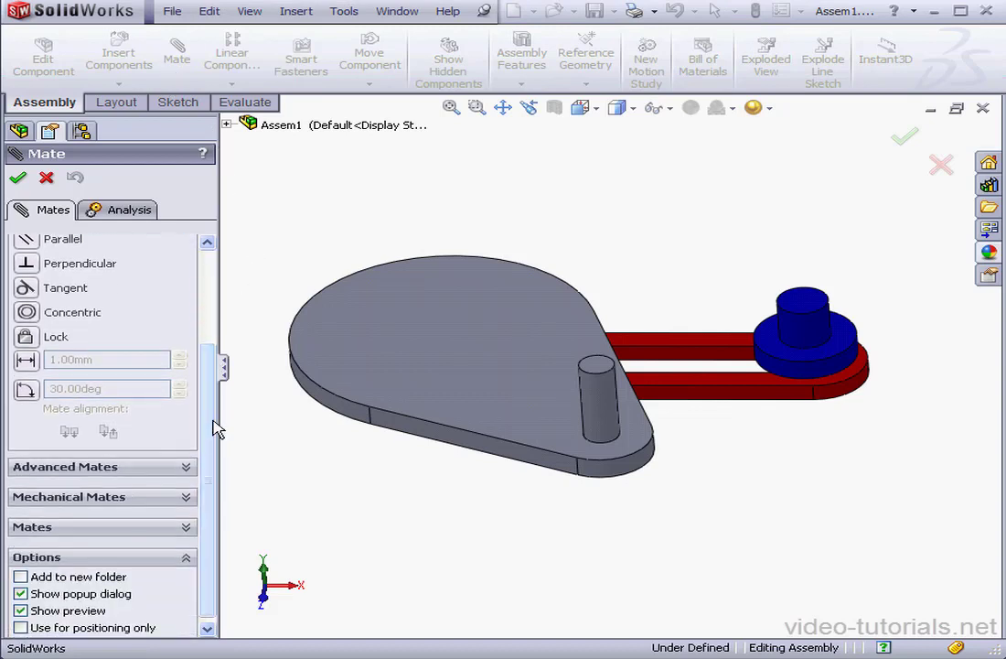
click(188, 499)
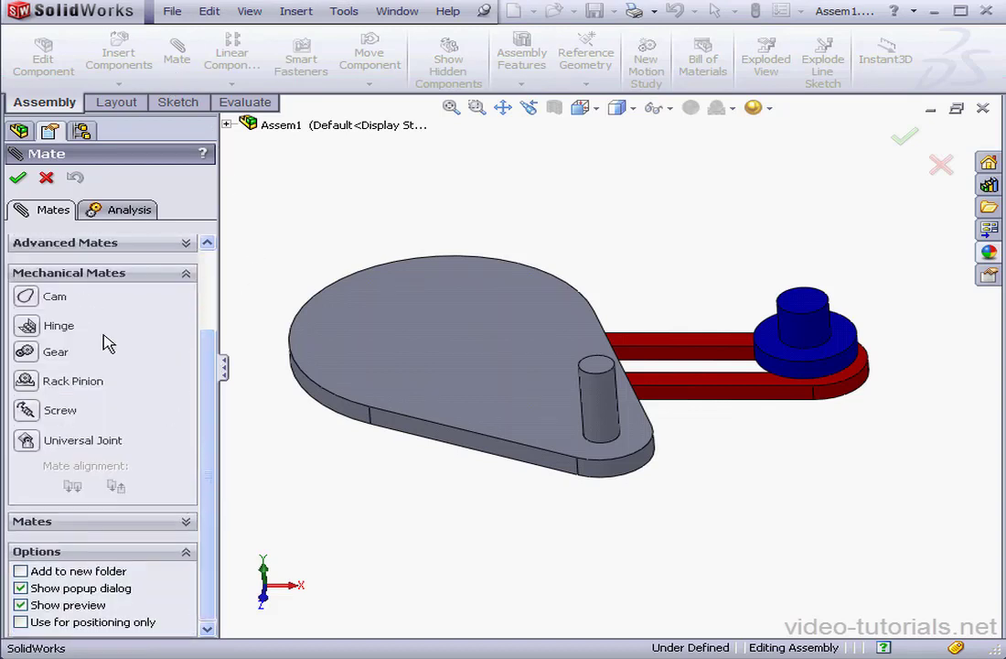
click(26, 296)
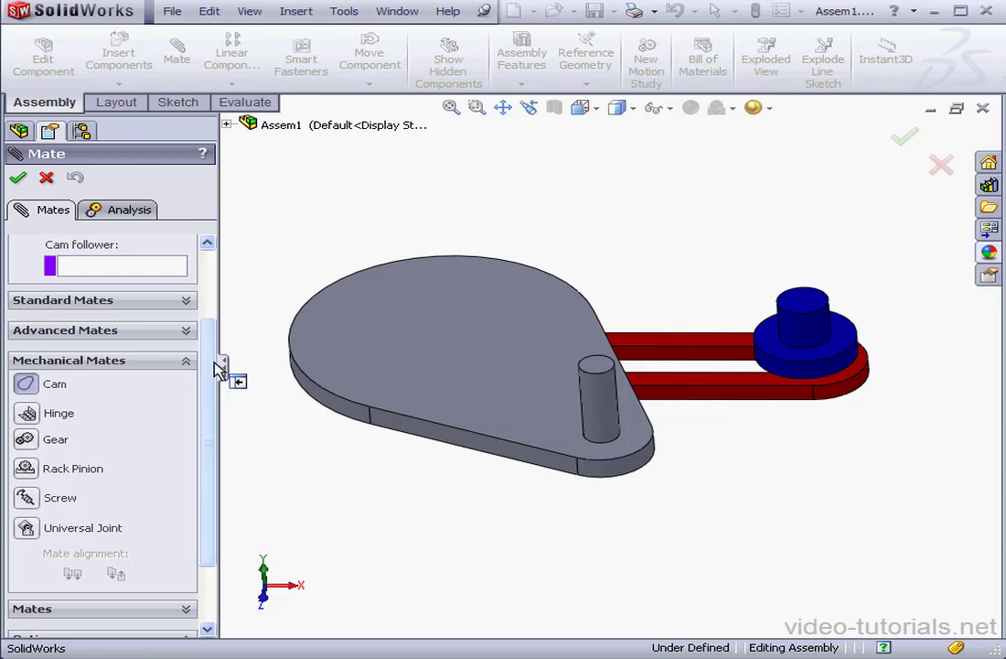
drag(214, 364, 216, 288)
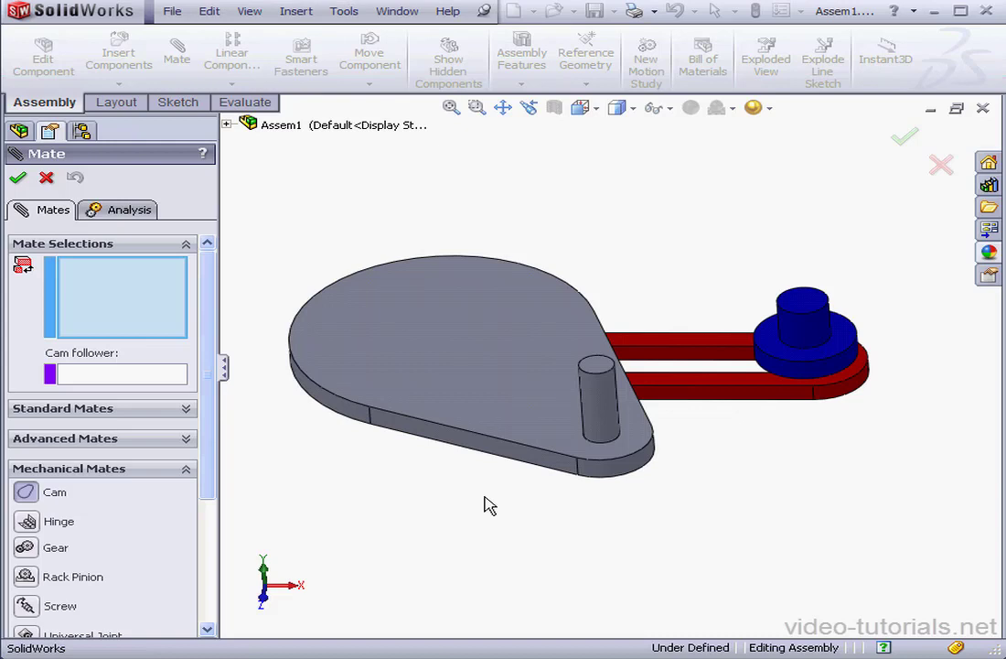
- Use the cam plate's tangent faces as cam surfaces and the blue face as follower, then test-drag
right_click(604, 472)
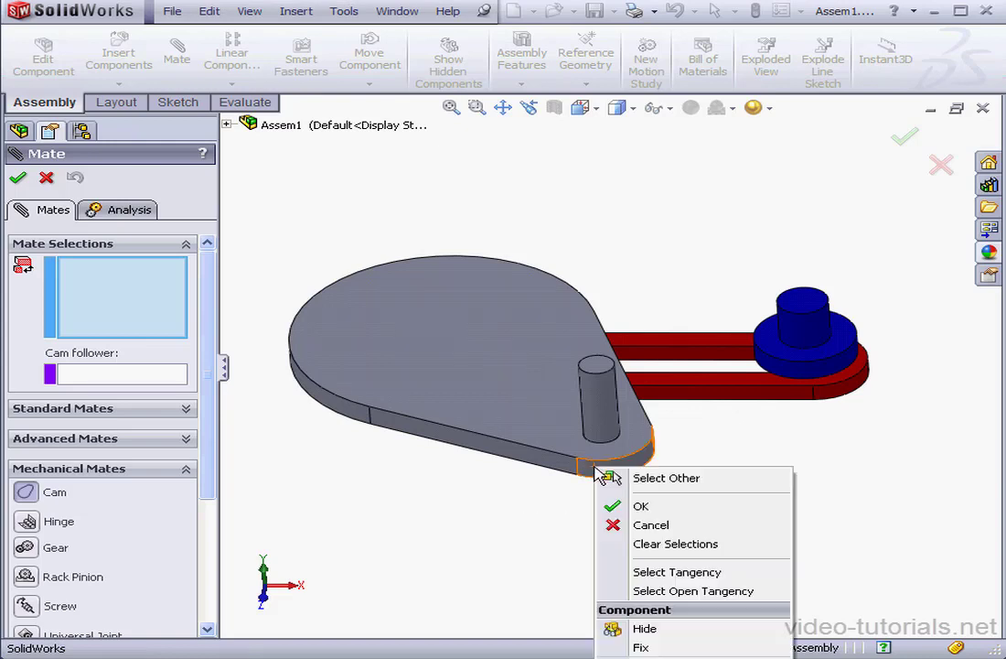
click(678, 574)
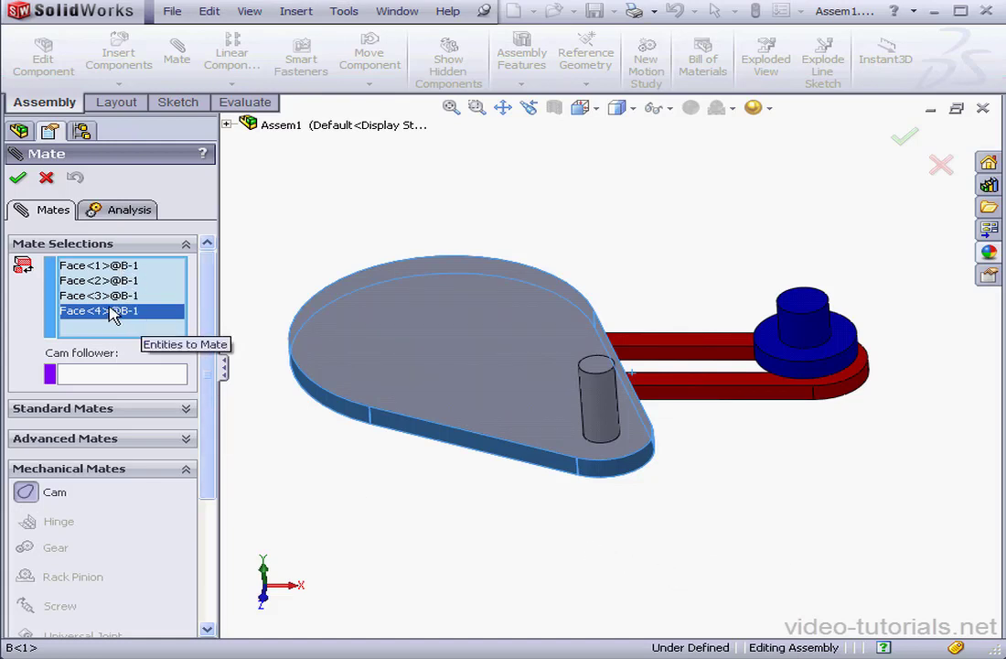
click(108, 376)
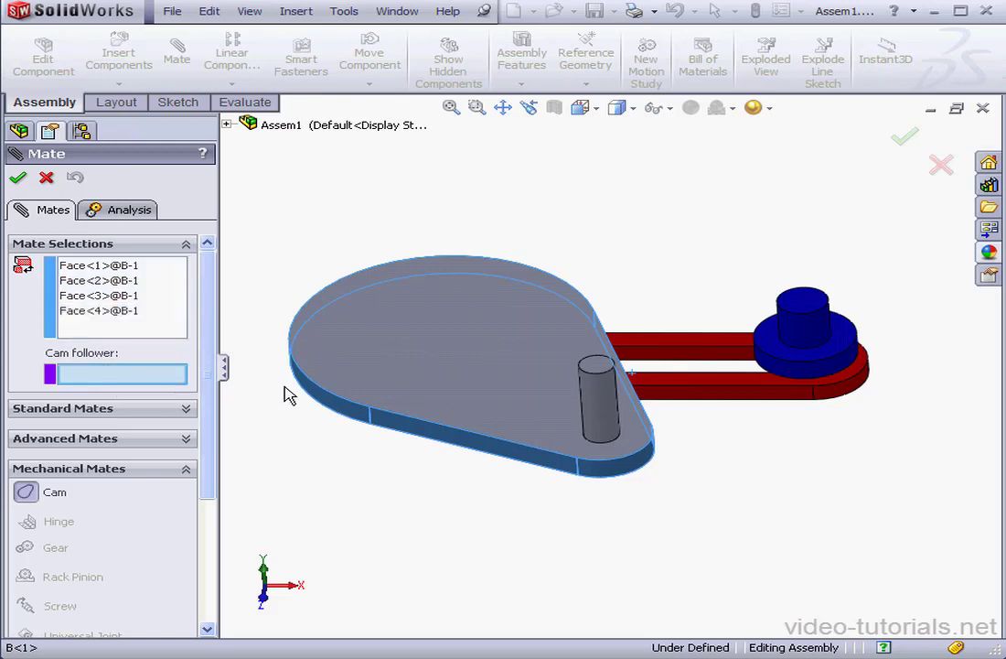
click(776, 370)
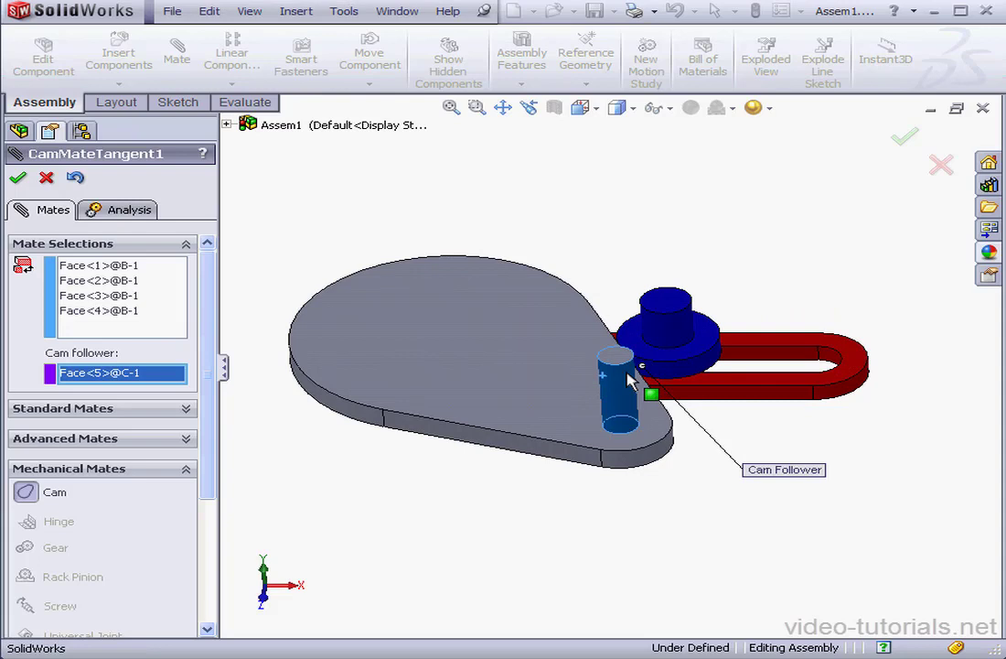
drag(629, 381, 640, 325)
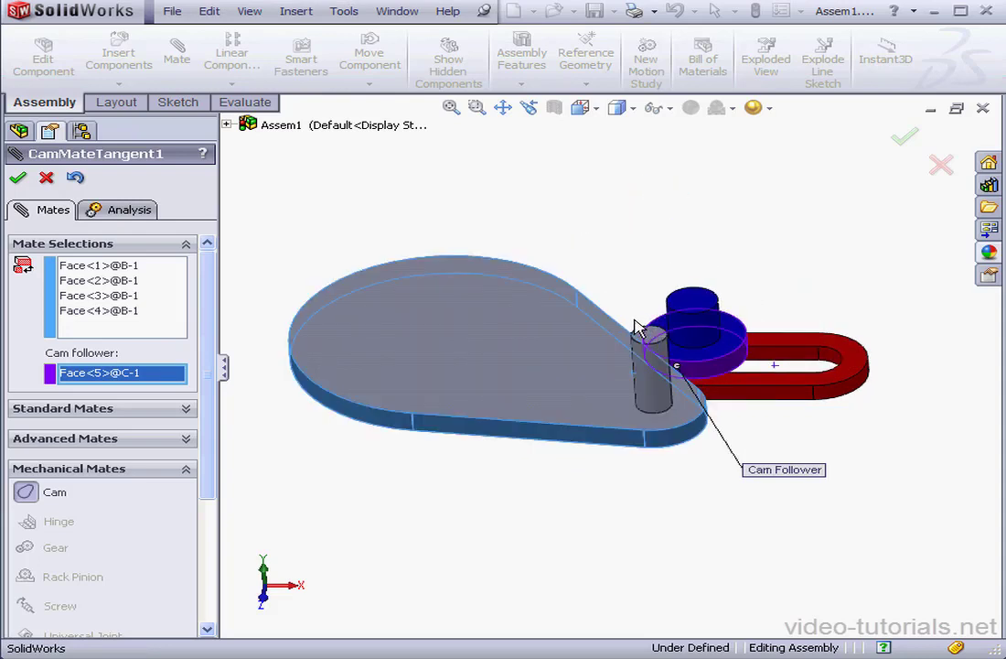
- Confirm the cam mate, then suppress CamMateTangent1 in the Mates folder
click(17, 179)
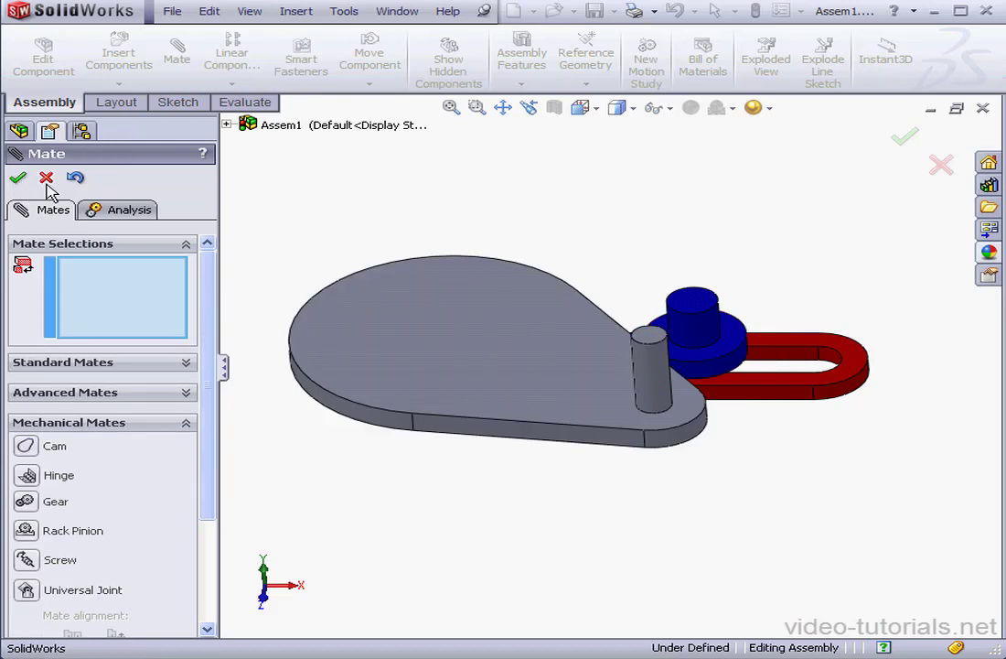
click(46, 177)
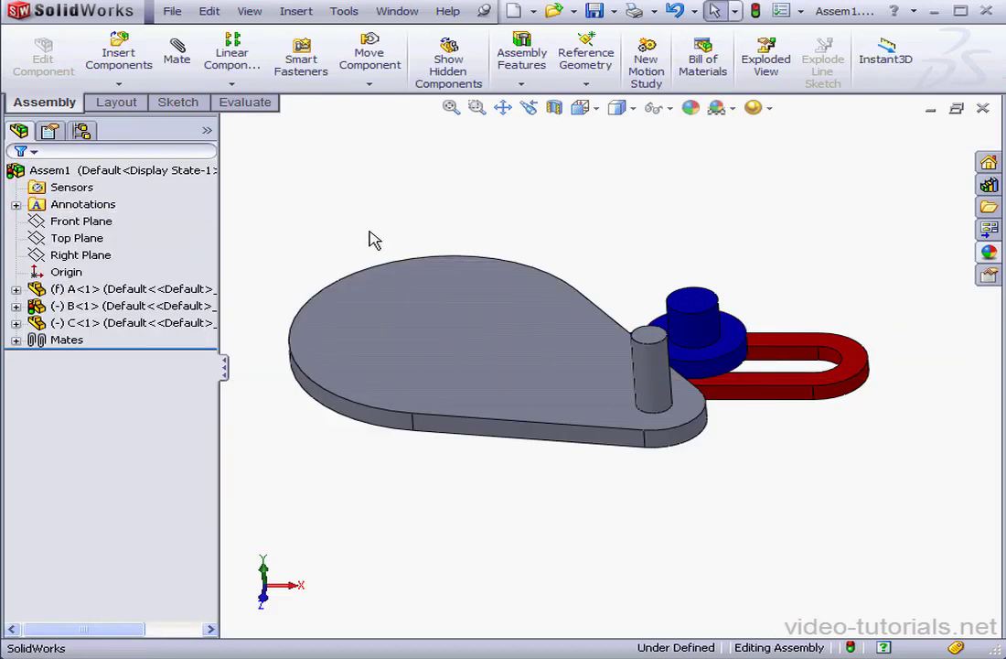
click(17, 340)
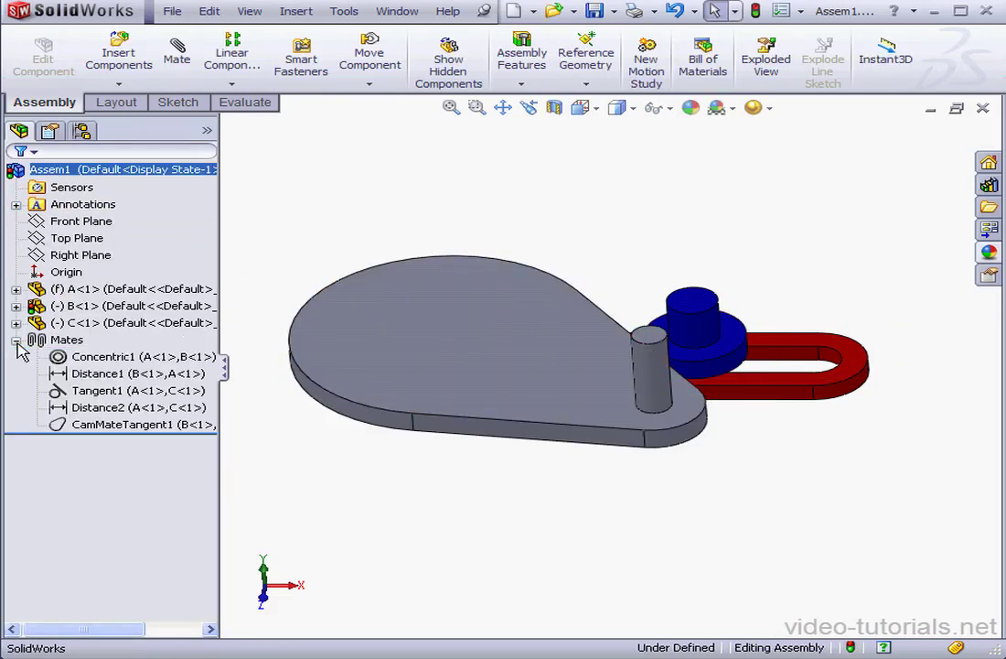
click(100, 426)
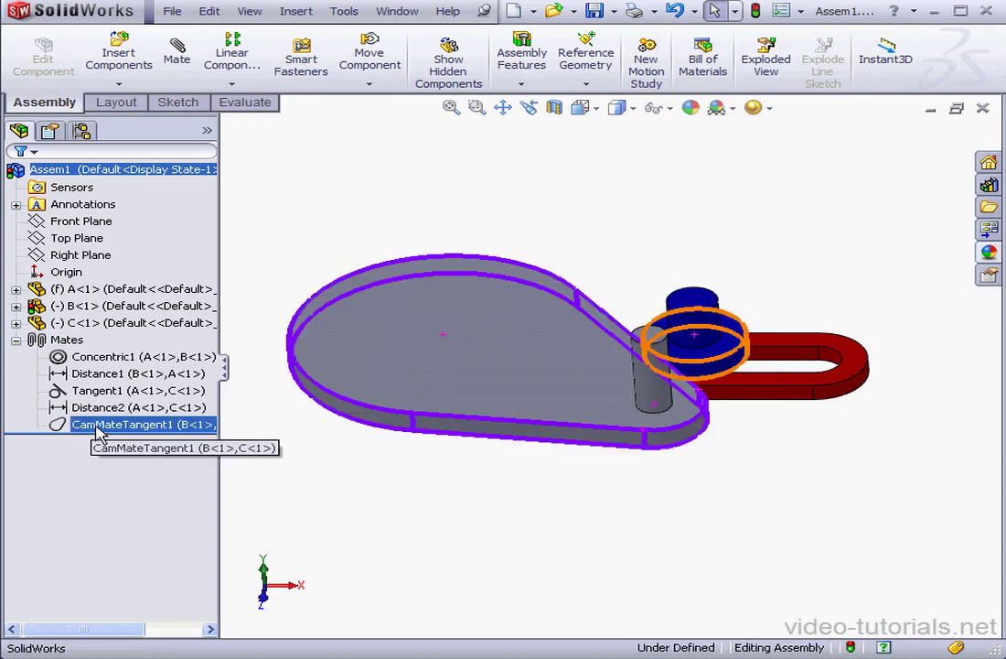
right_click(101, 434)
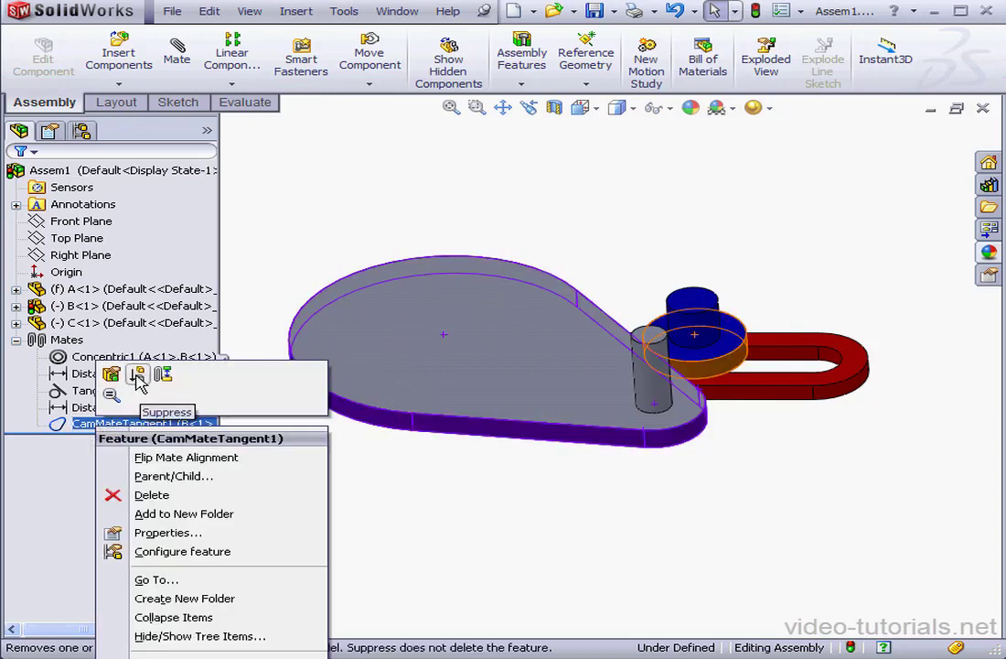
click(107, 375)
click(135, 376)
- Drag the blue follower to the far end of the red slot
click(207, 323)
click(257, 384)
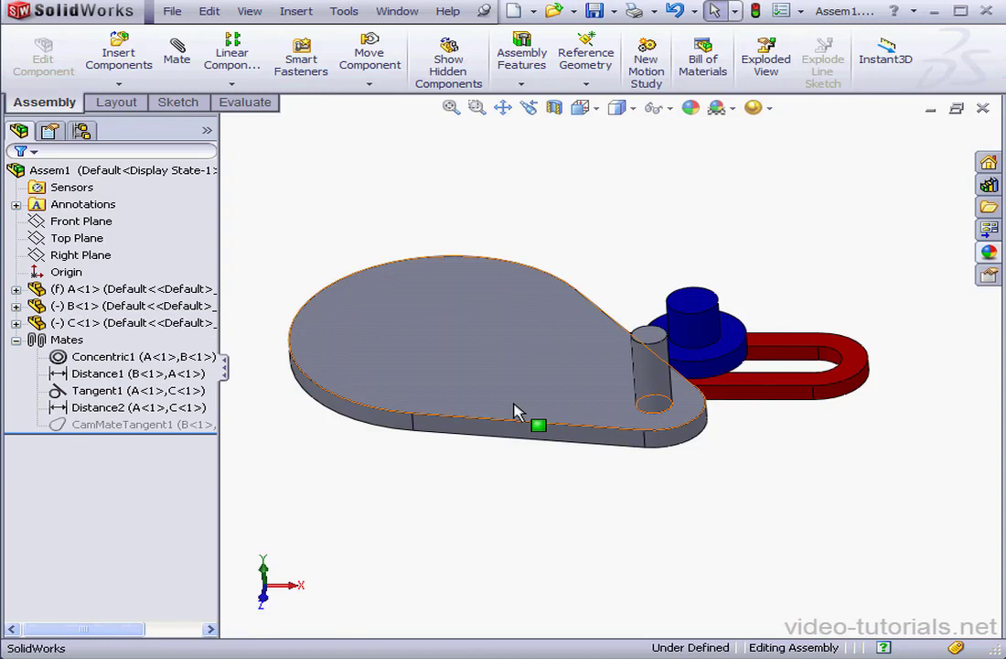
drag(693, 360, 791, 352)
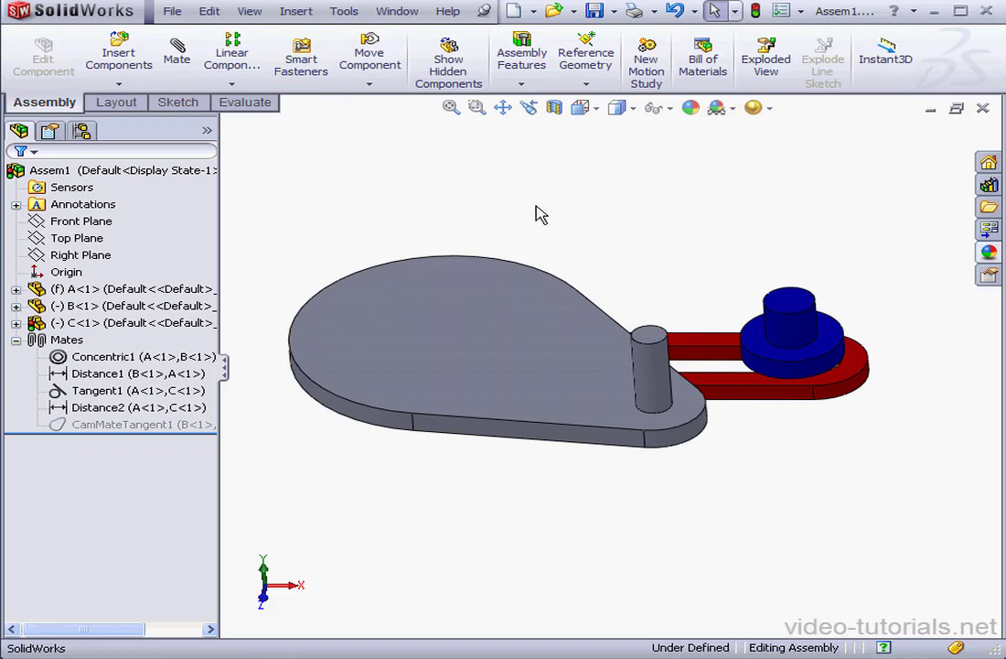
- Add Tangent2 between the grey plate's curved end and the blue cylinder, then swing the plate
click(178, 57)
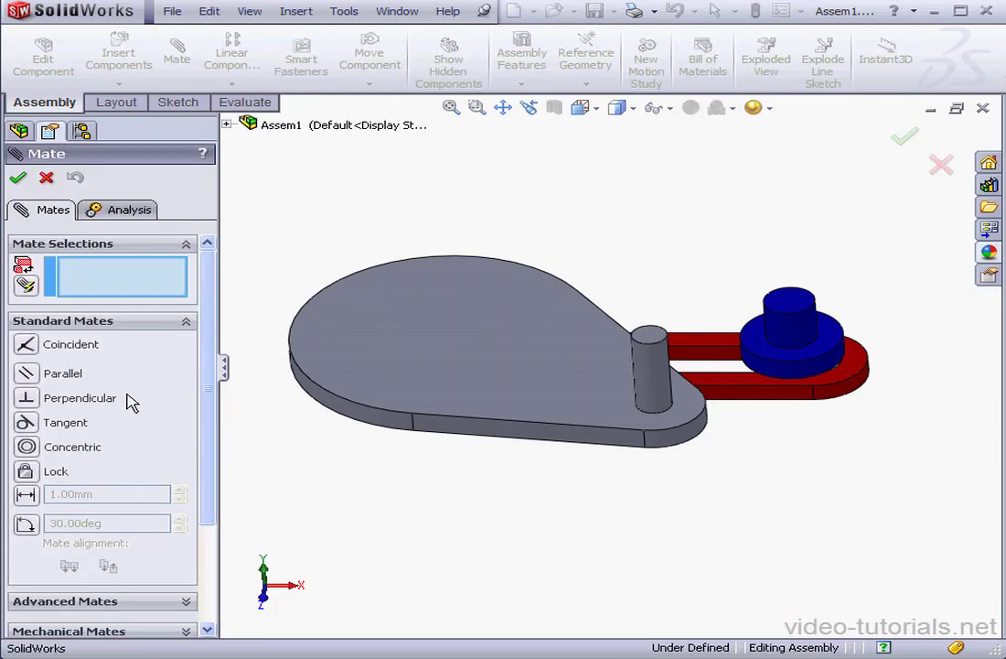
click(33, 427)
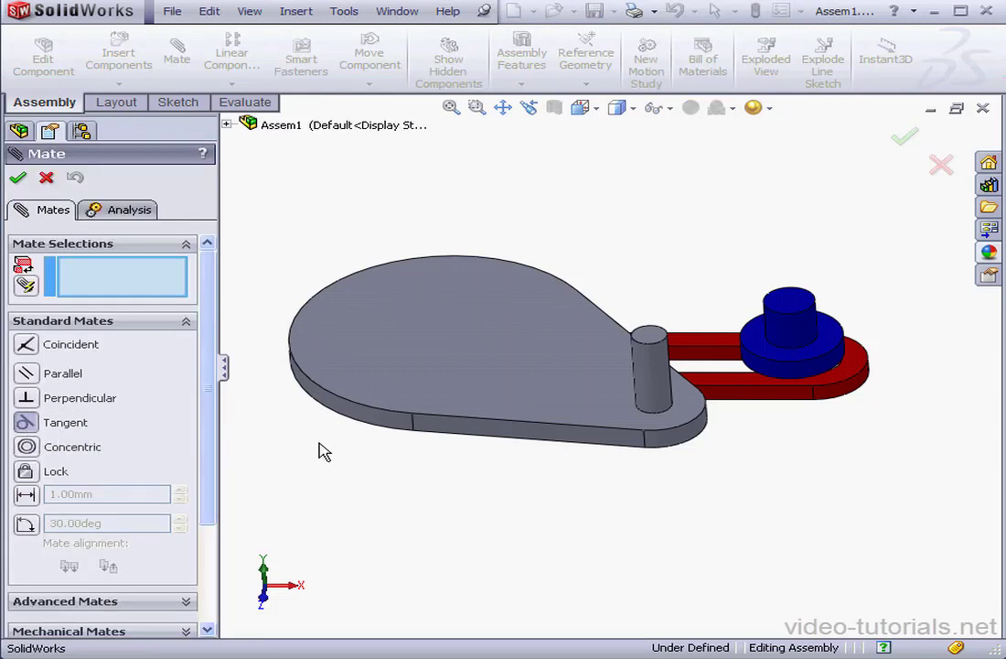
click(685, 435)
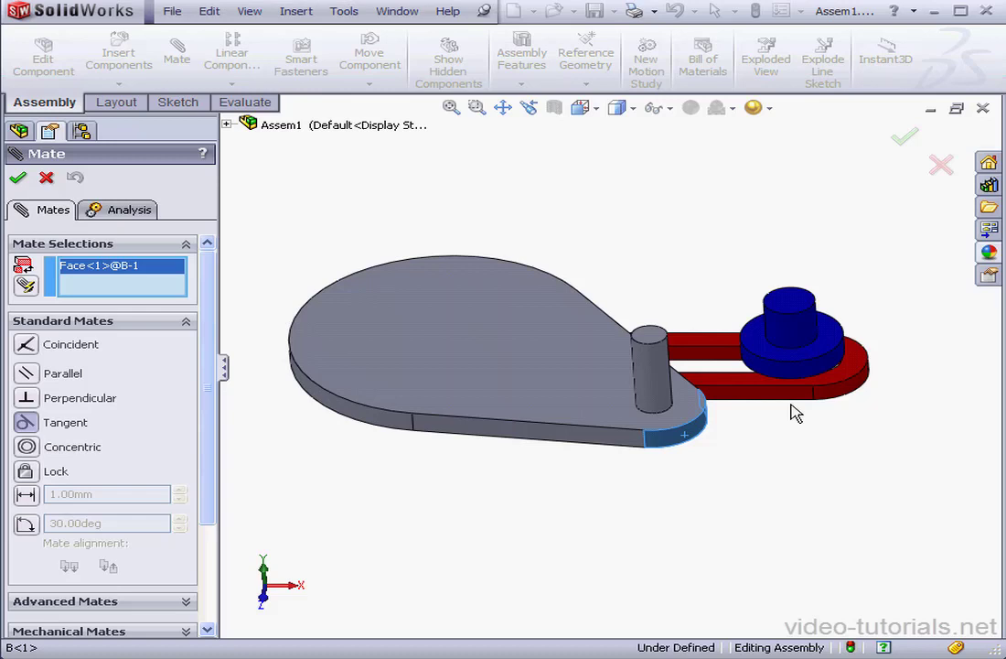
click(807, 381)
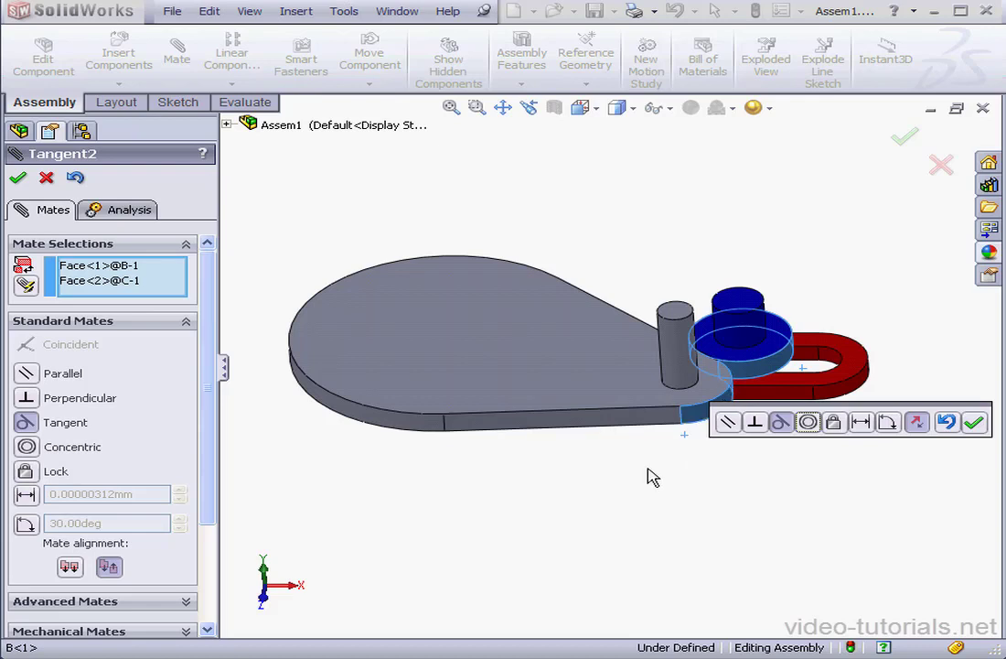
click(974, 422)
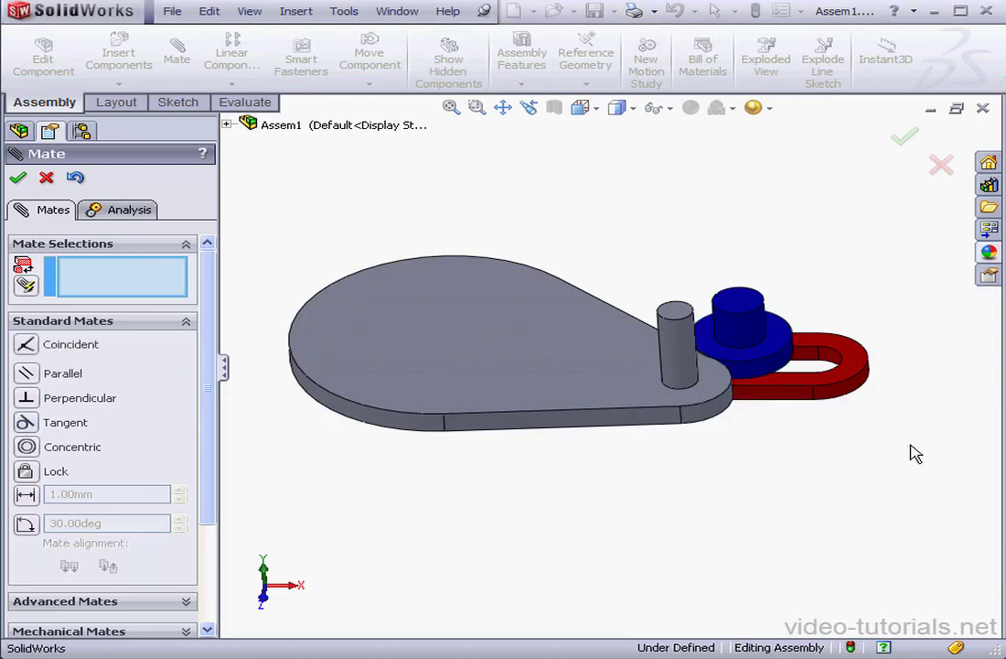
drag(664, 359, 641, 294)
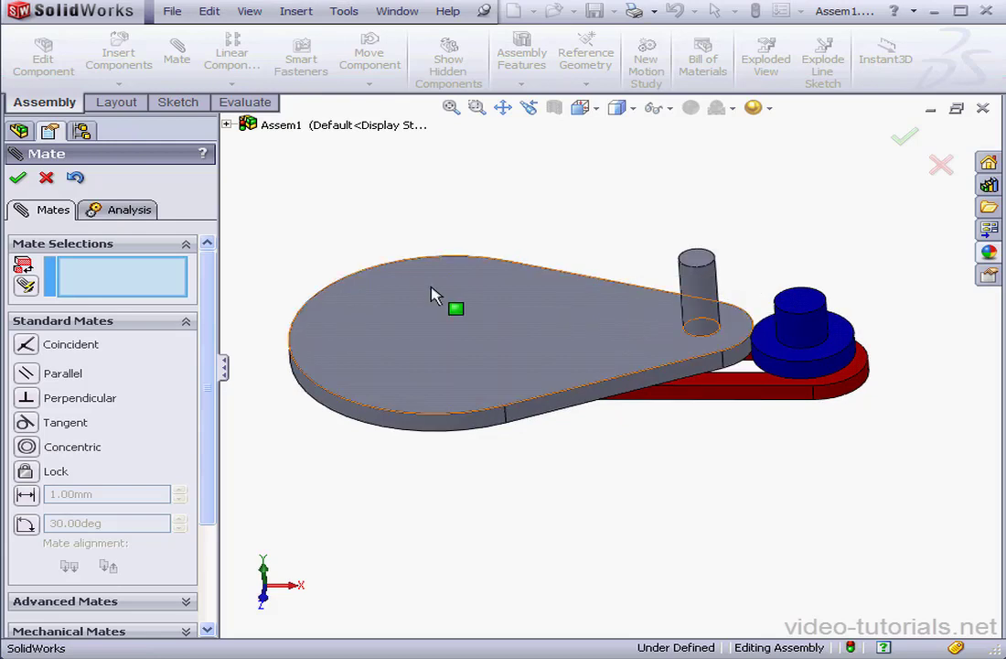
- Close the Mate PropertyManager and edit part B<1> in context
click(46, 177)
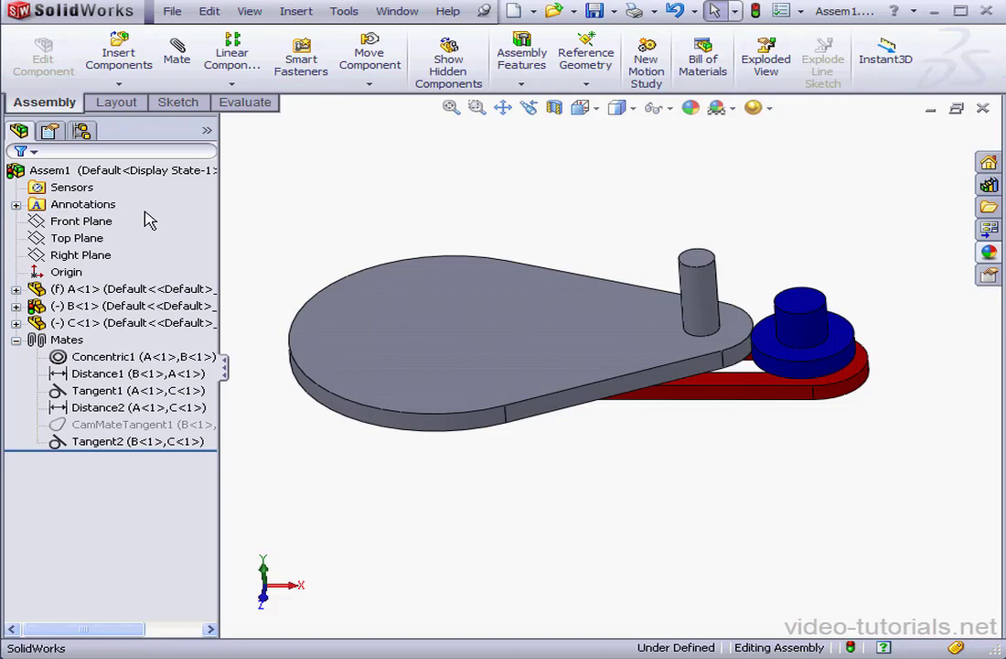
right_click(85, 311)
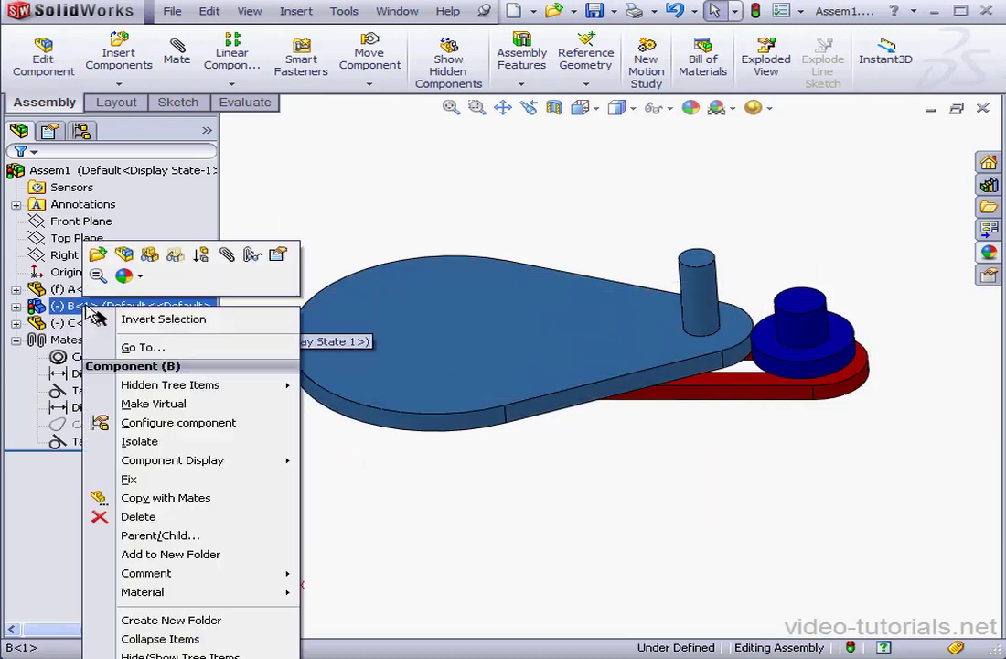
click(128, 256)
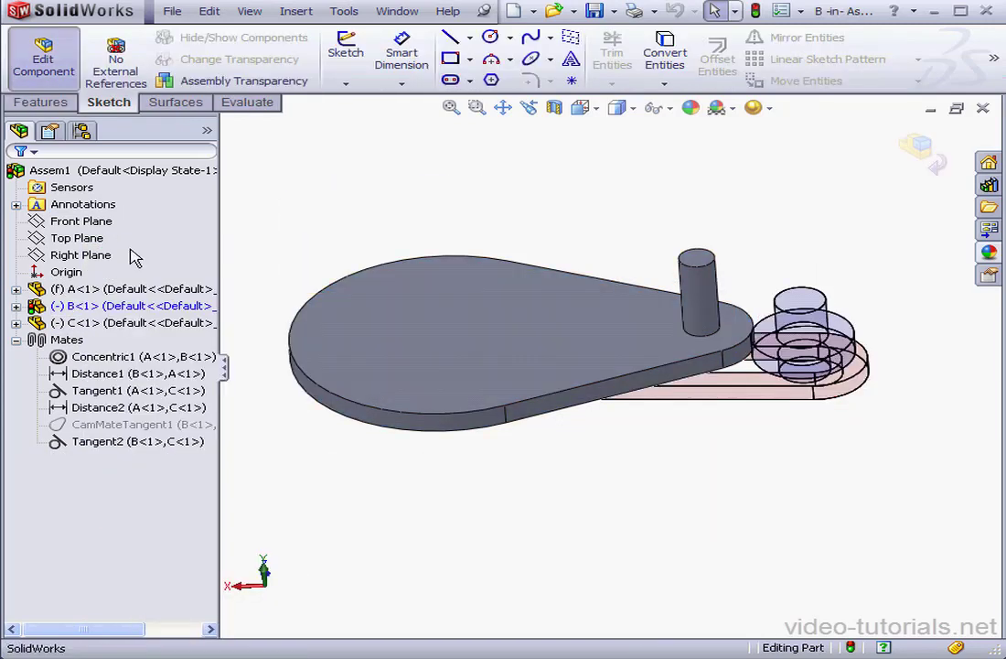
- Expand B<1> and Boss-Extrude1 to reach the cam's Sketch1
click(16, 306)
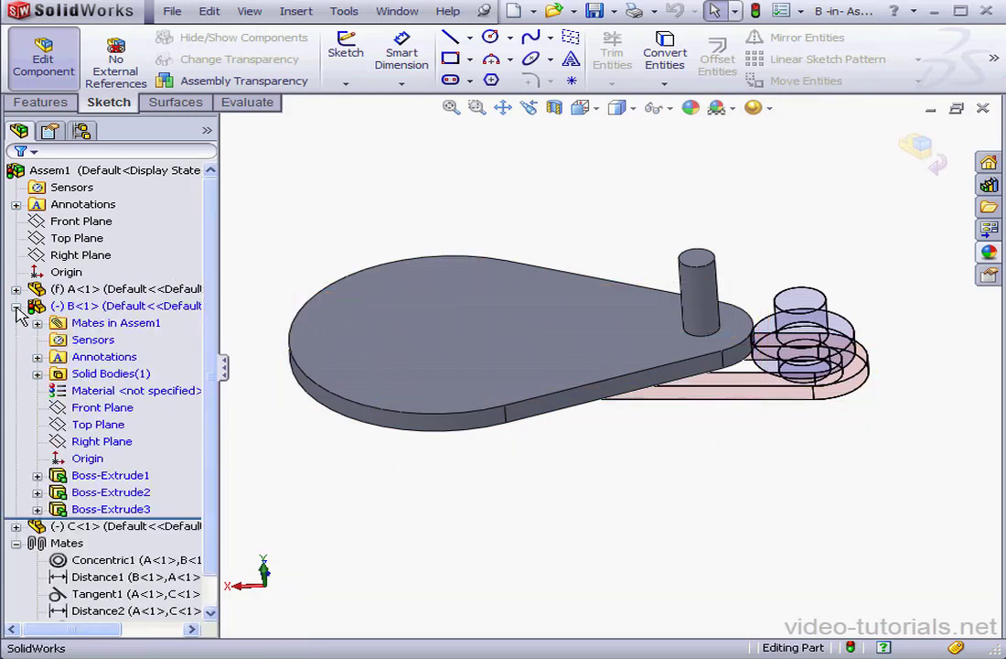
click(36, 475)
click(94, 493)
right_click(97, 495)
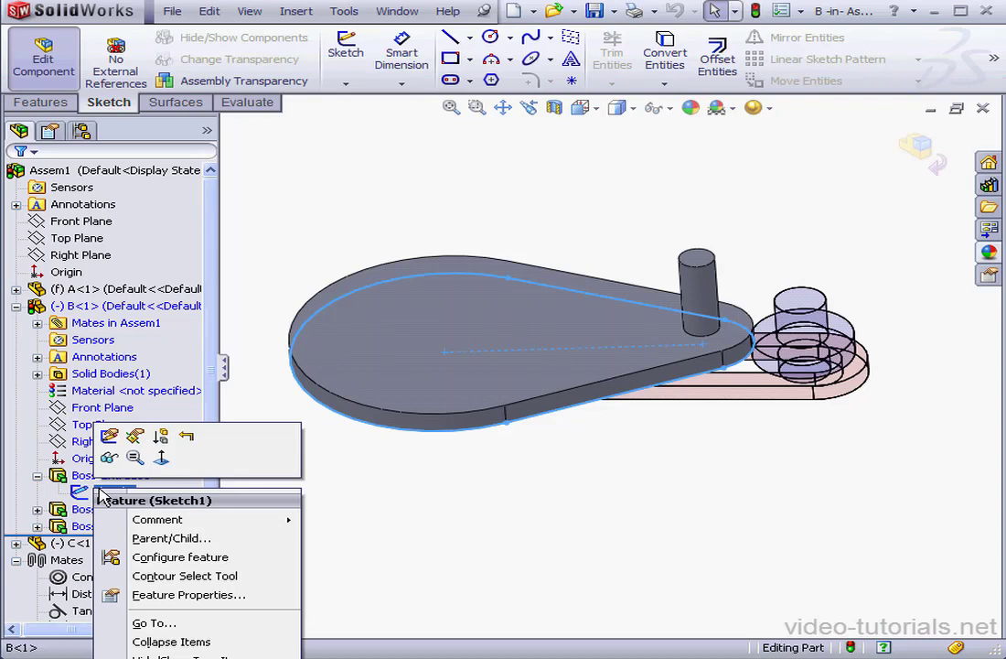
- Edit Sketch1 and open the Tools menu to reach Spline Tools
click(107, 458)
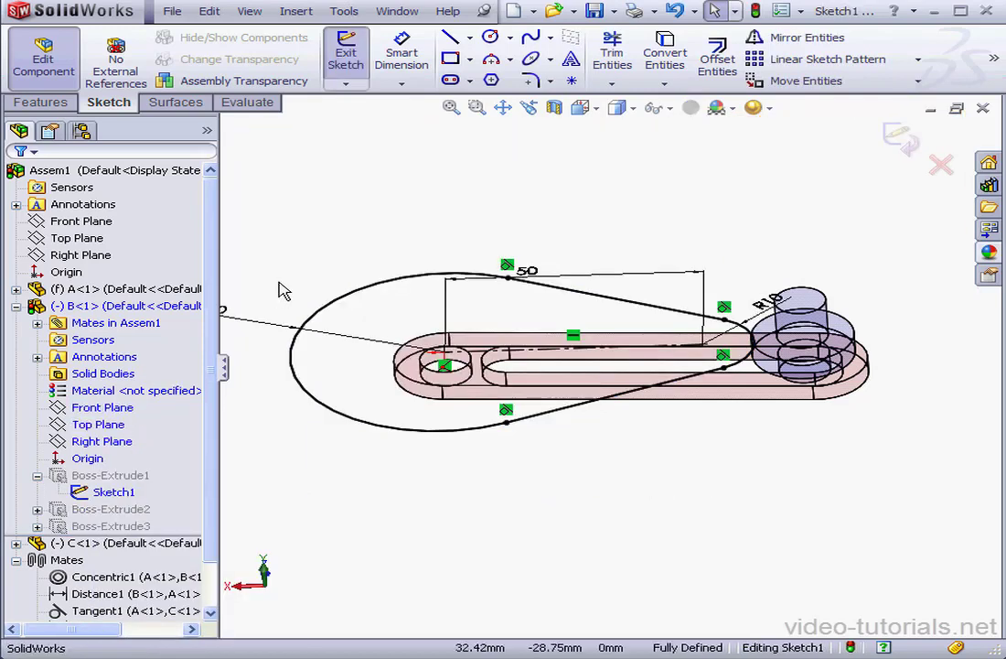
click(343, 11)
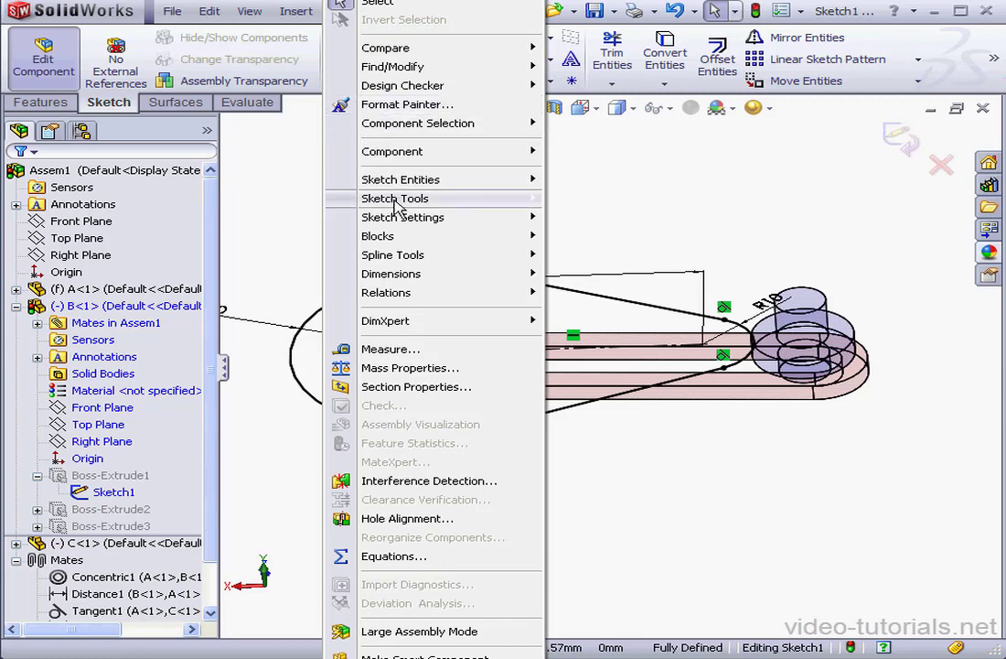
- Fit a closed spline through the lower line, left arc, upper line and R10 arc at 0.01mm tolerance
mouse_move(409, 254)
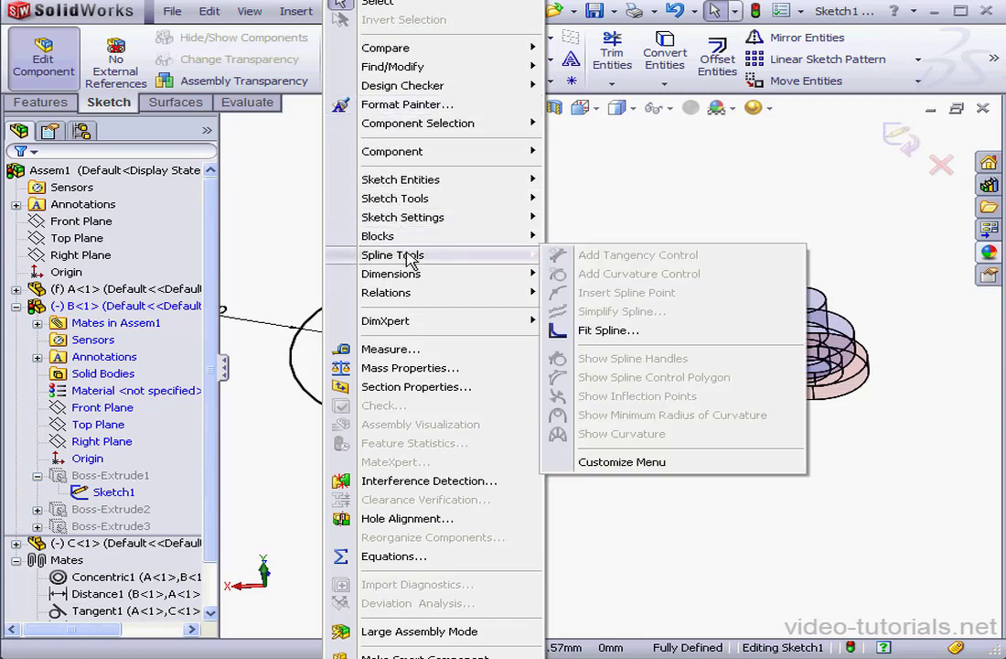
click(635, 338)
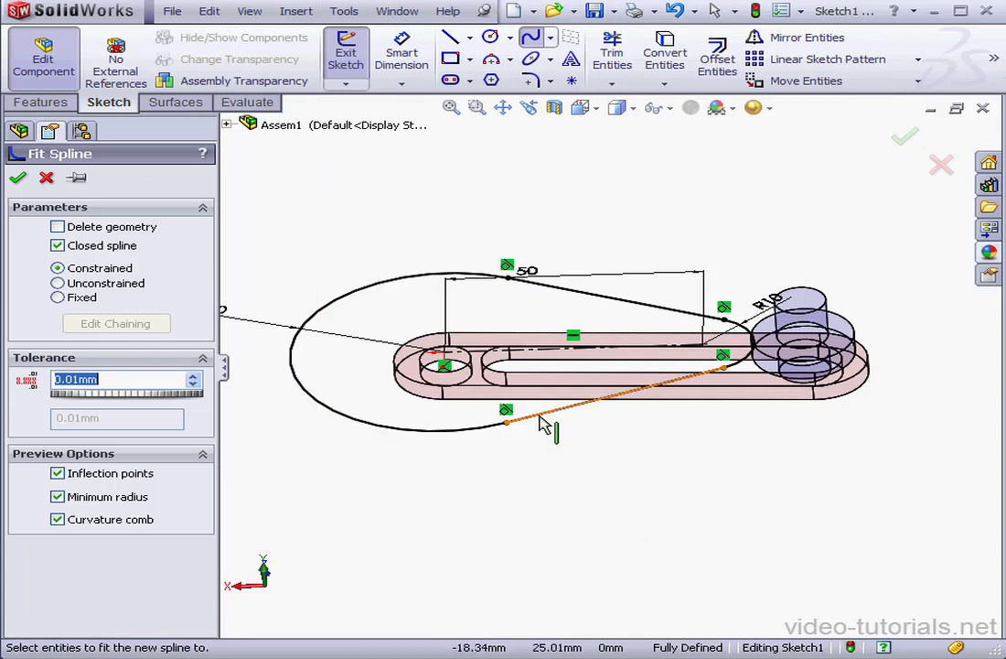
click(521, 419)
click(471, 430)
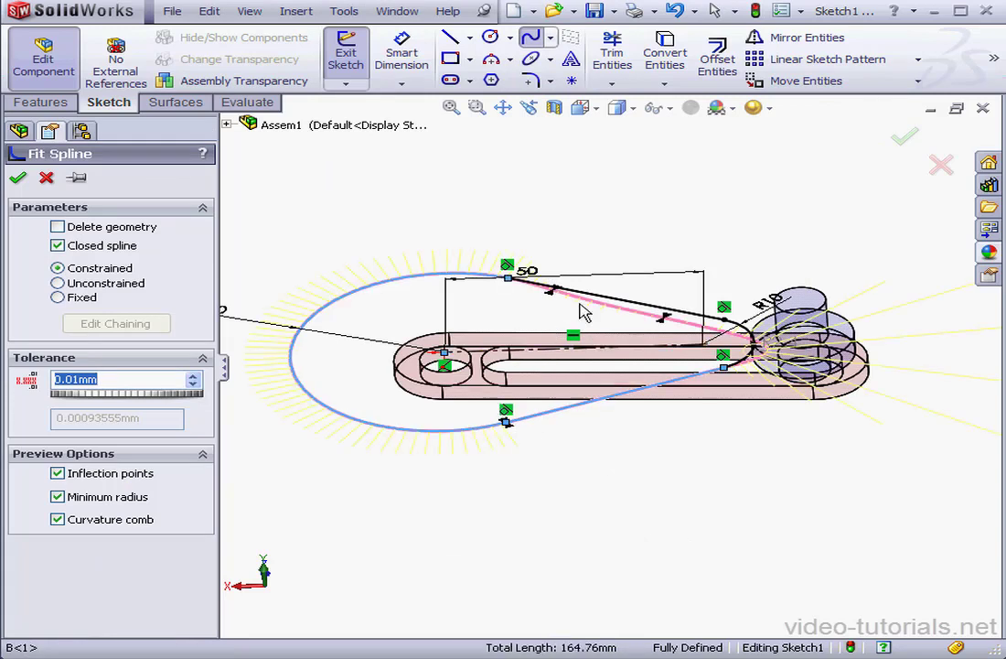
click(631, 305)
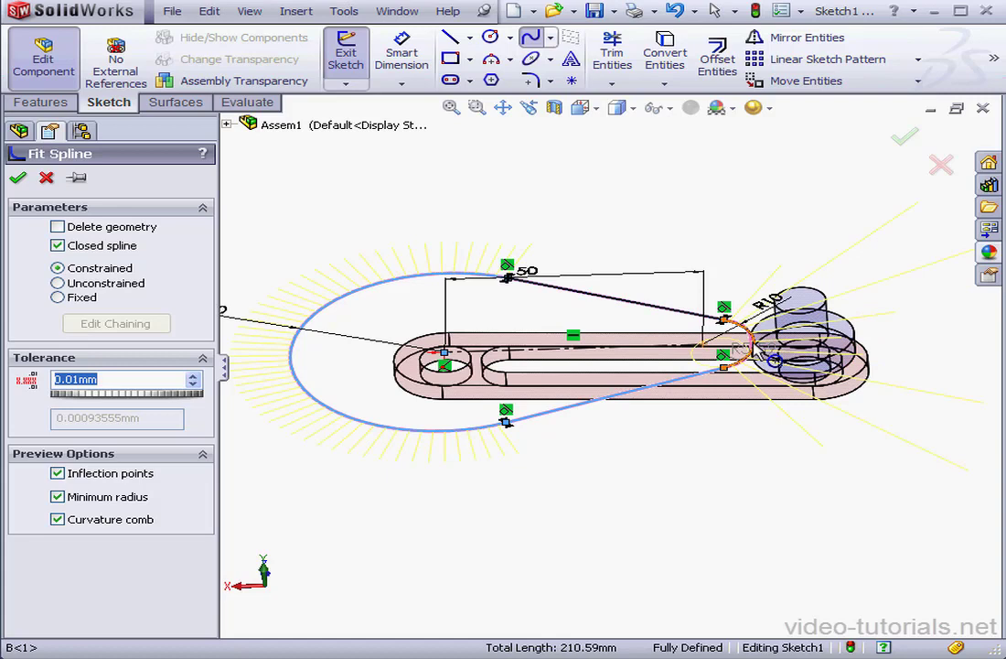
click(749, 351)
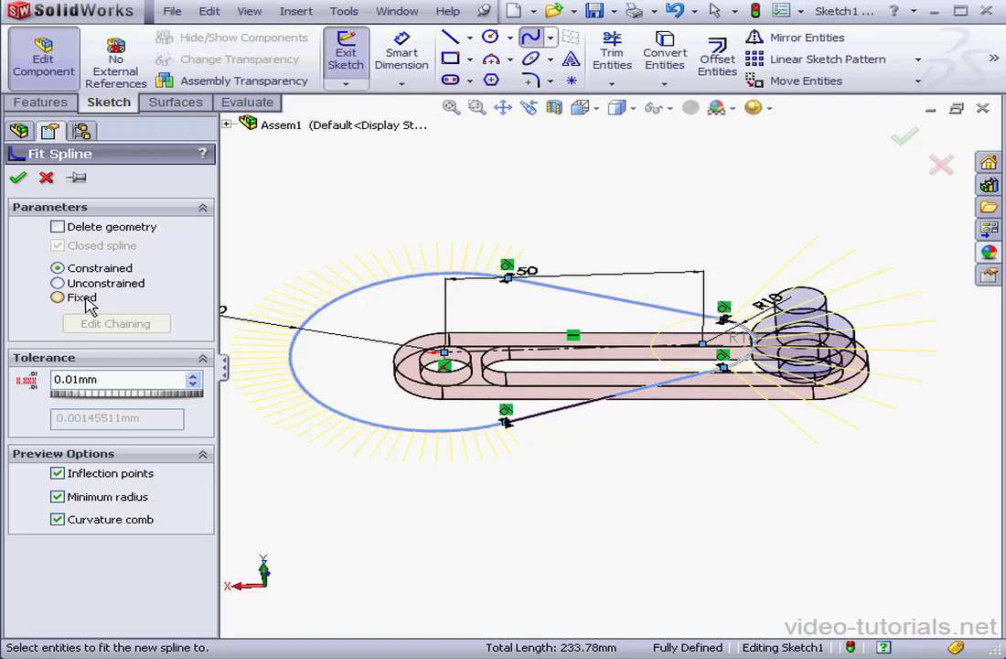
drag(100, 379, 68, 379)
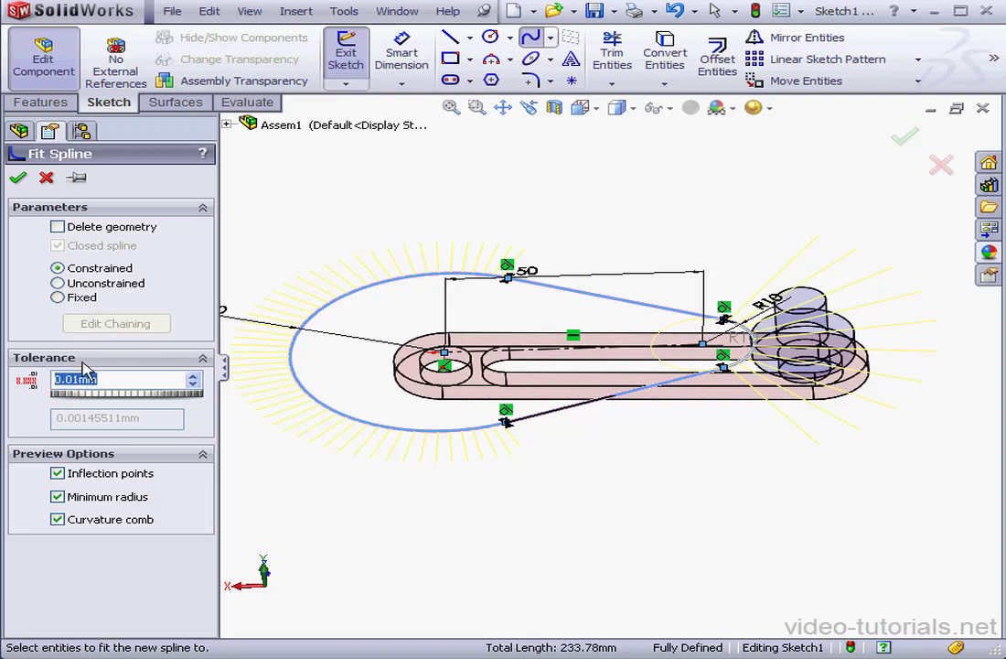
click(135, 121)
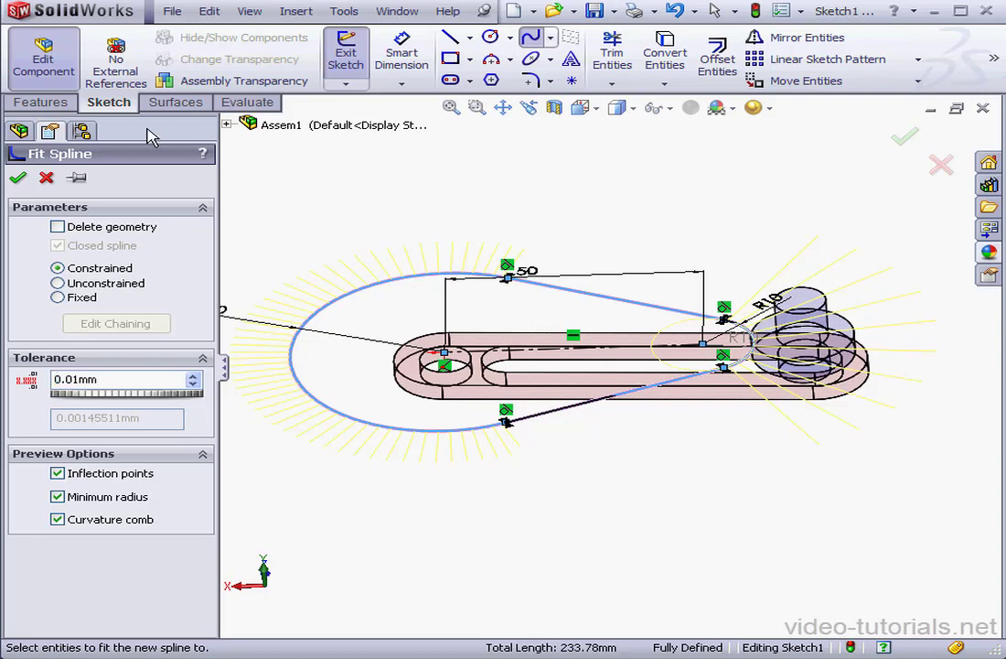
- Accept the fit spline, check its relations, and exit the sketch to rebuild part B
click(17, 177)
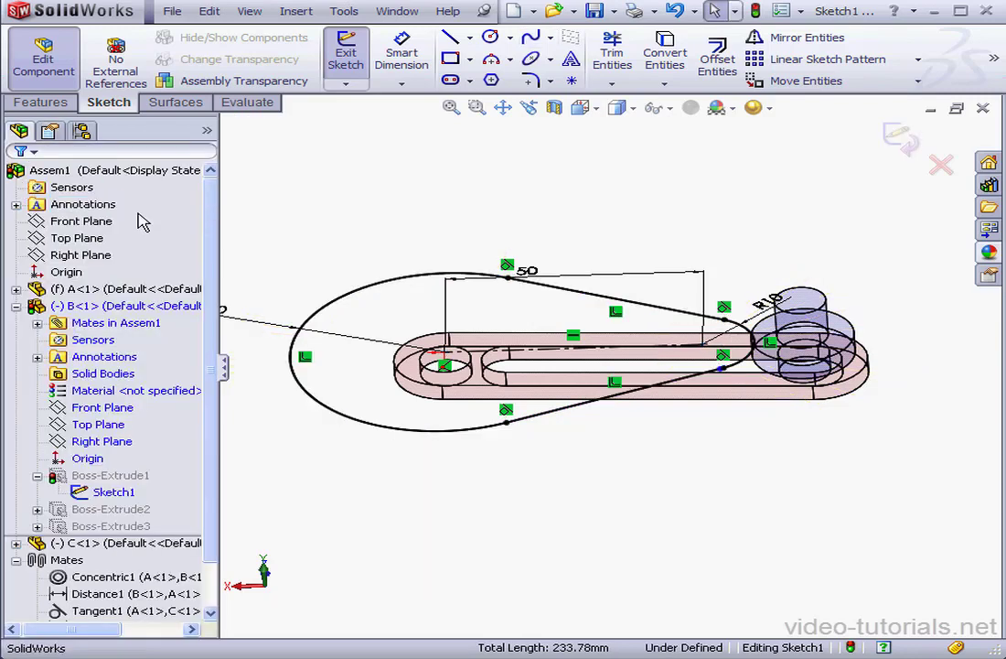
click(411, 429)
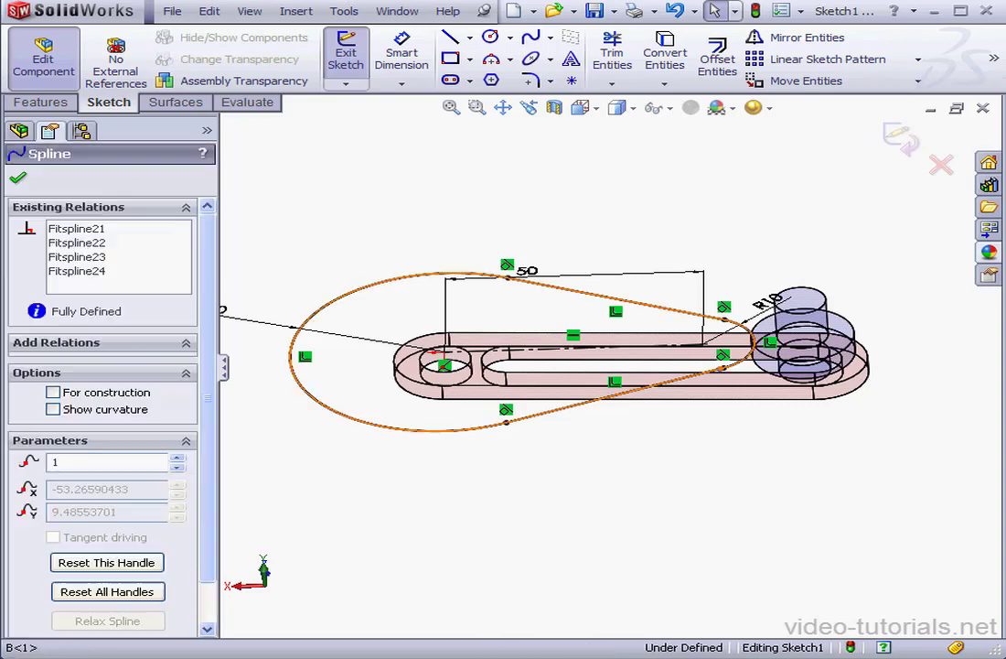
click(308, 462)
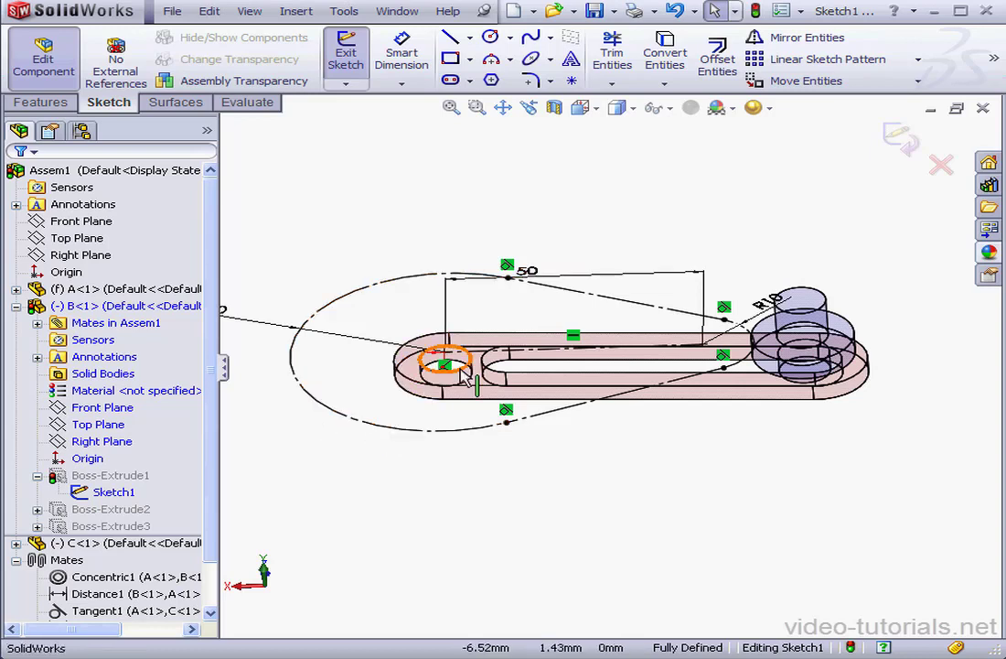
click(675, 11)
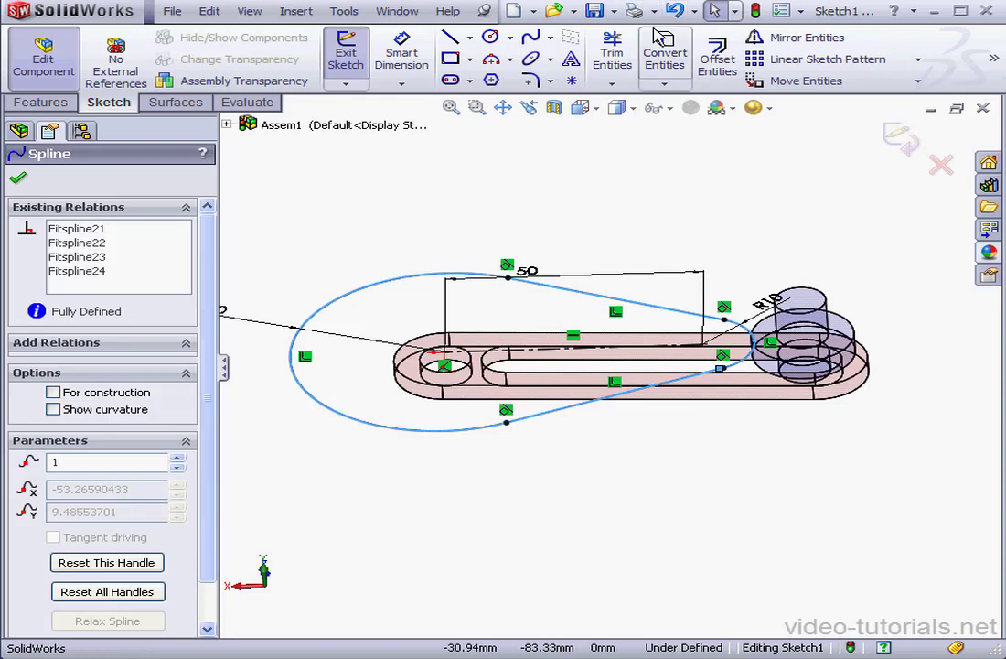
click(901, 137)
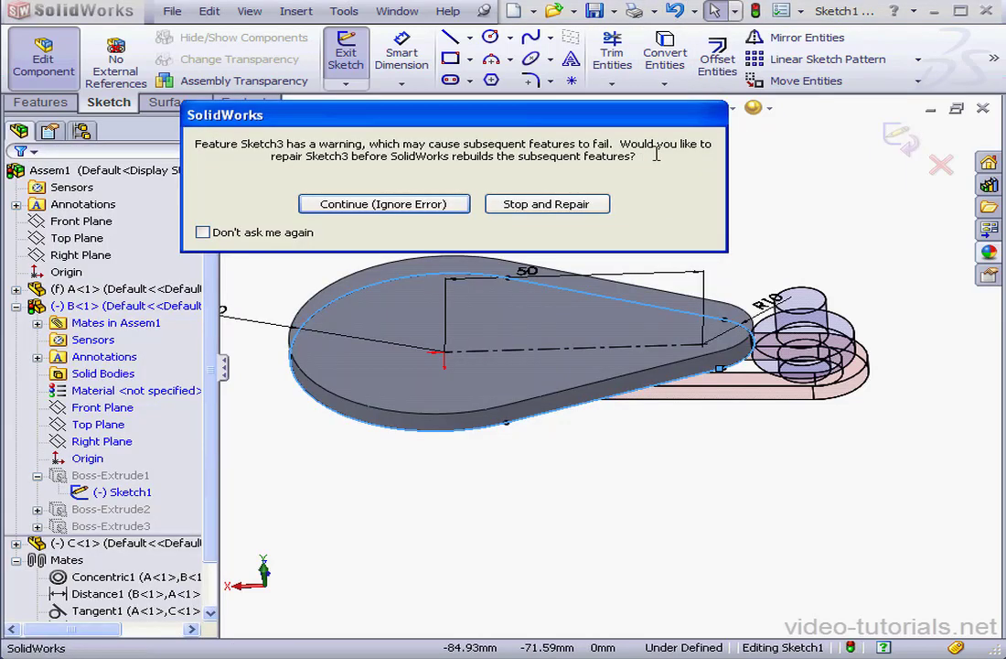
- Continue past the Sketch3 error, close What's Wrong, and expand Boss-Extrude3
click(400, 209)
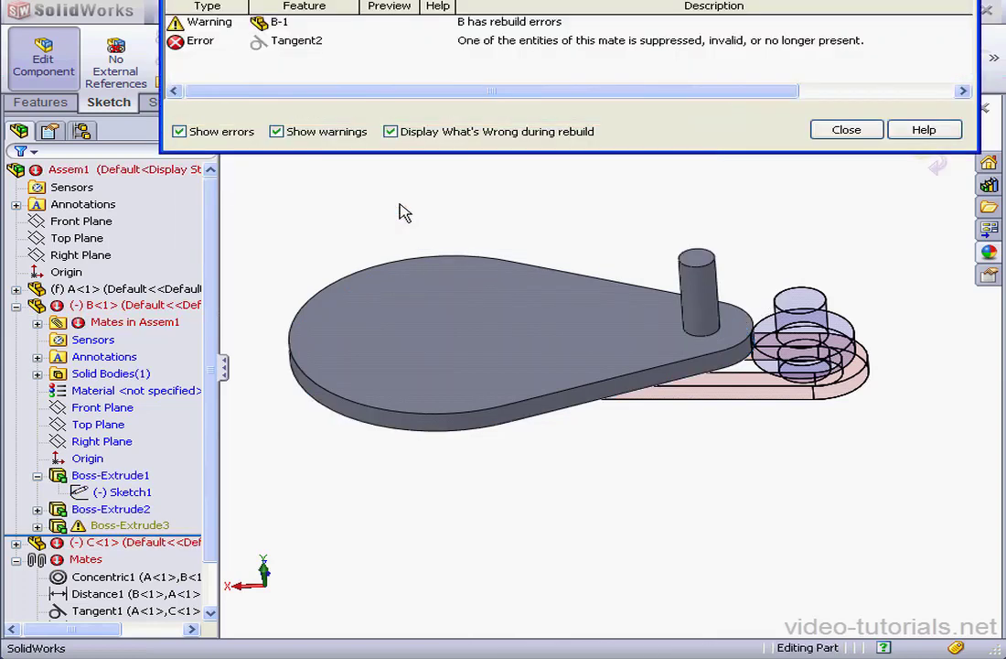
click(846, 131)
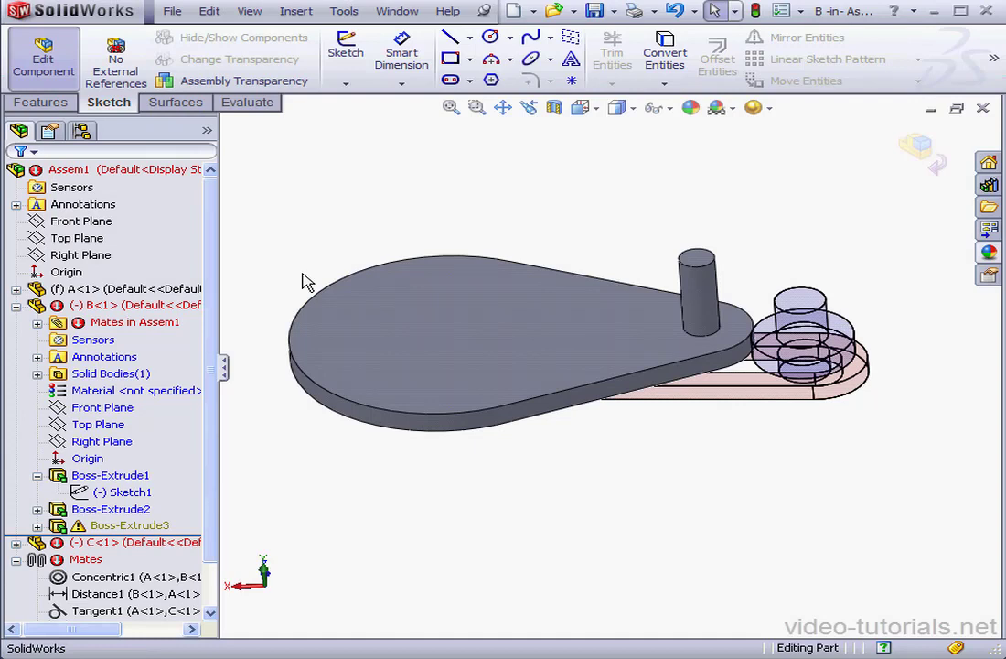
click(37, 525)
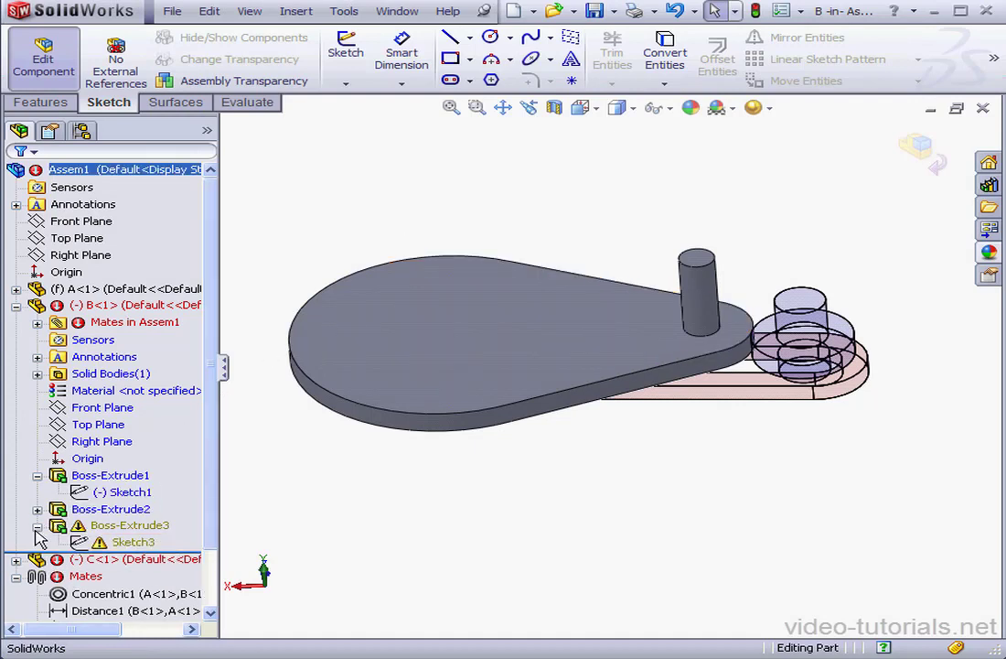
- Edit Sketch3 and delete the pin circle's broken Coincident relation
click(98, 543)
right_click(99, 543)
click(102, 509)
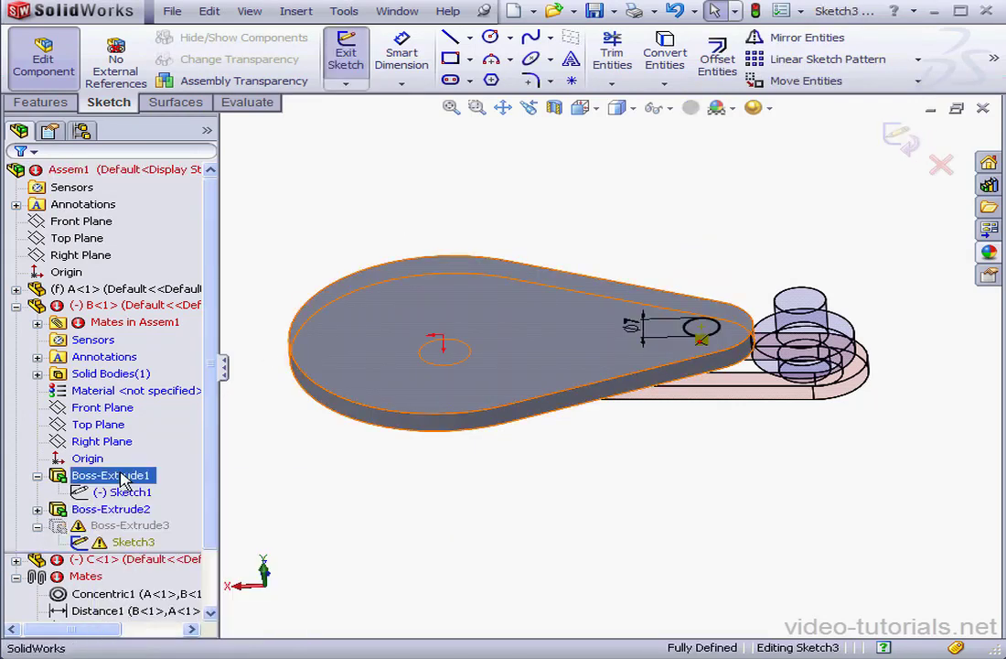
click(703, 342)
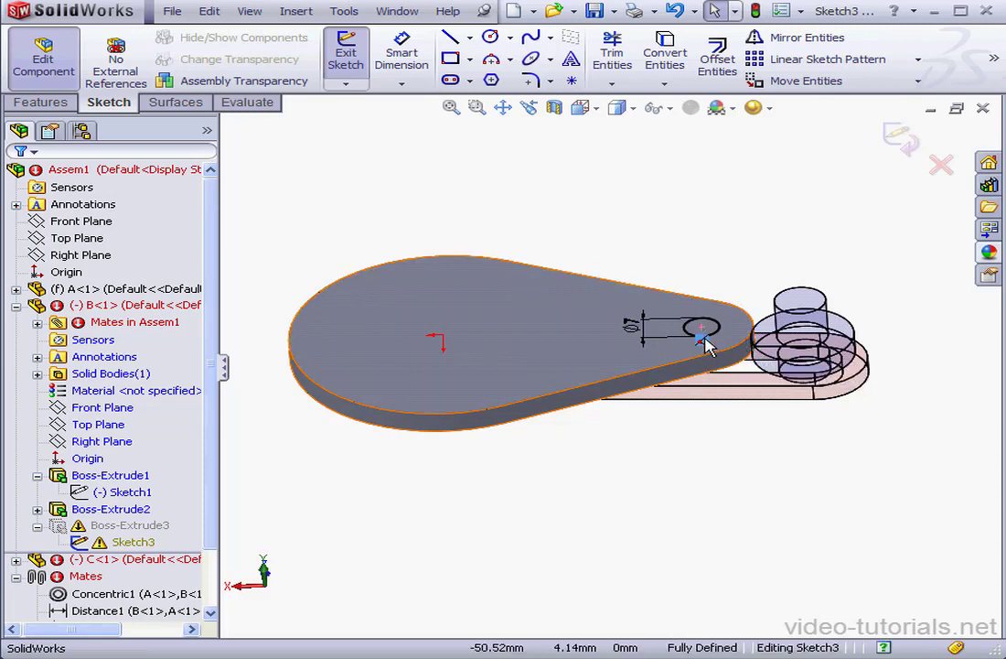
key(Delete)
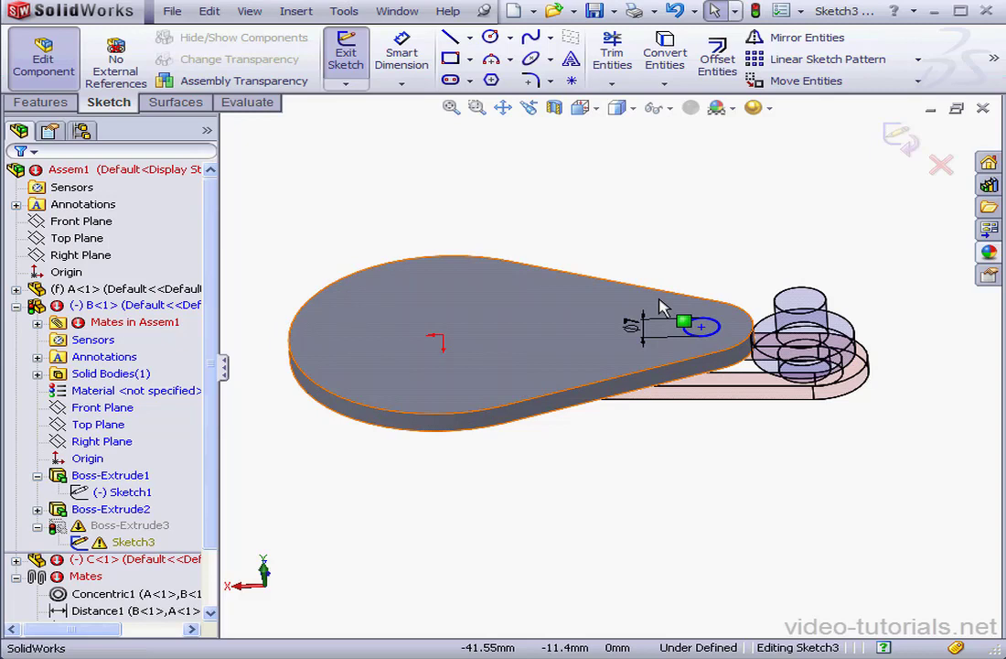
- Draw a construction centerline from the plate origin to the circle centre
click(471, 41)
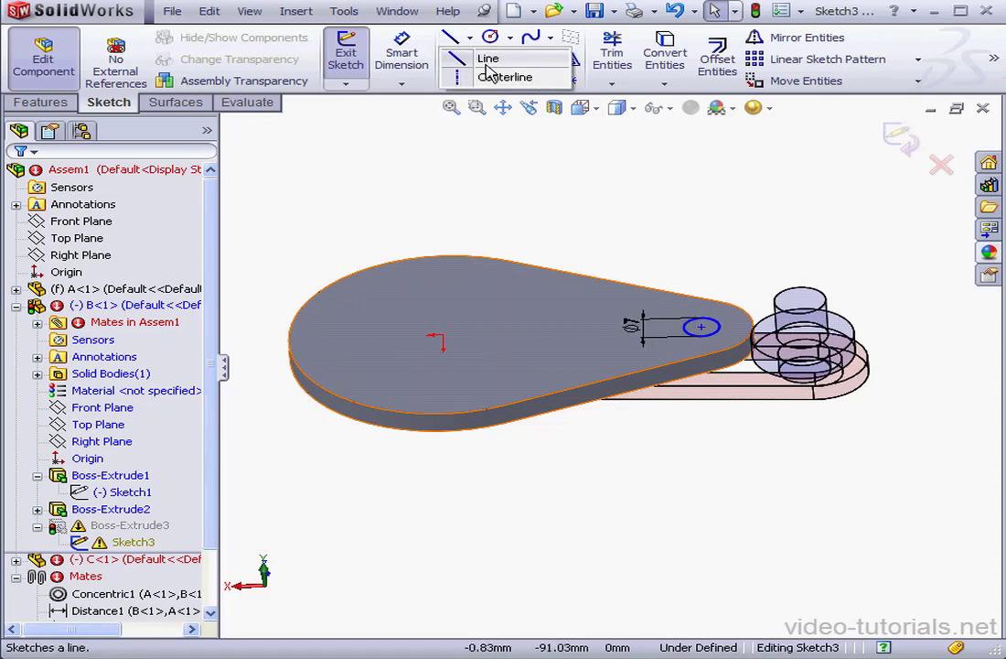
click(465, 79)
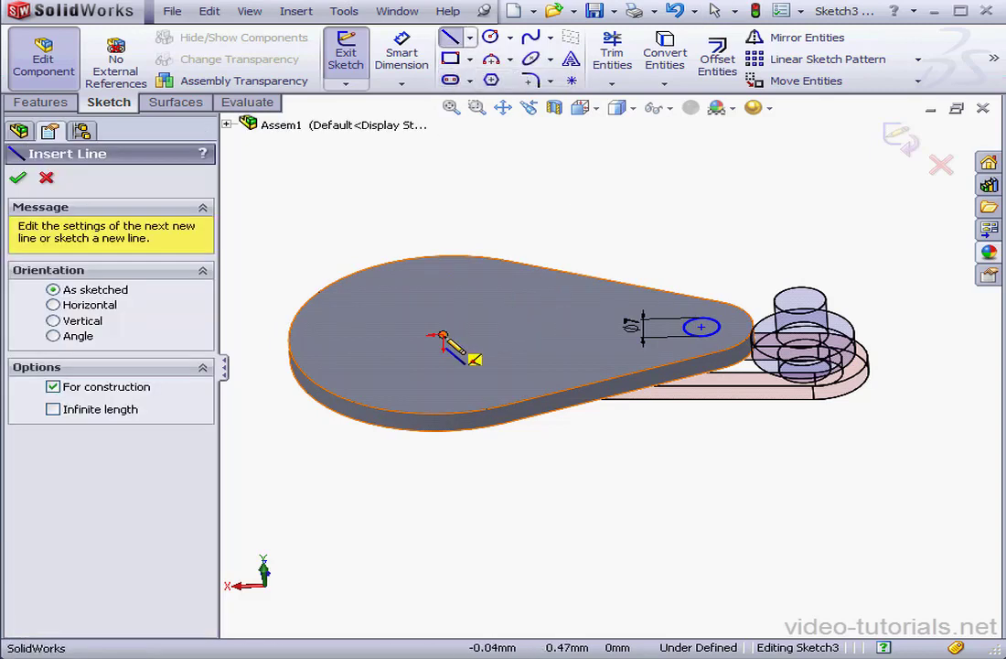
click(436, 338)
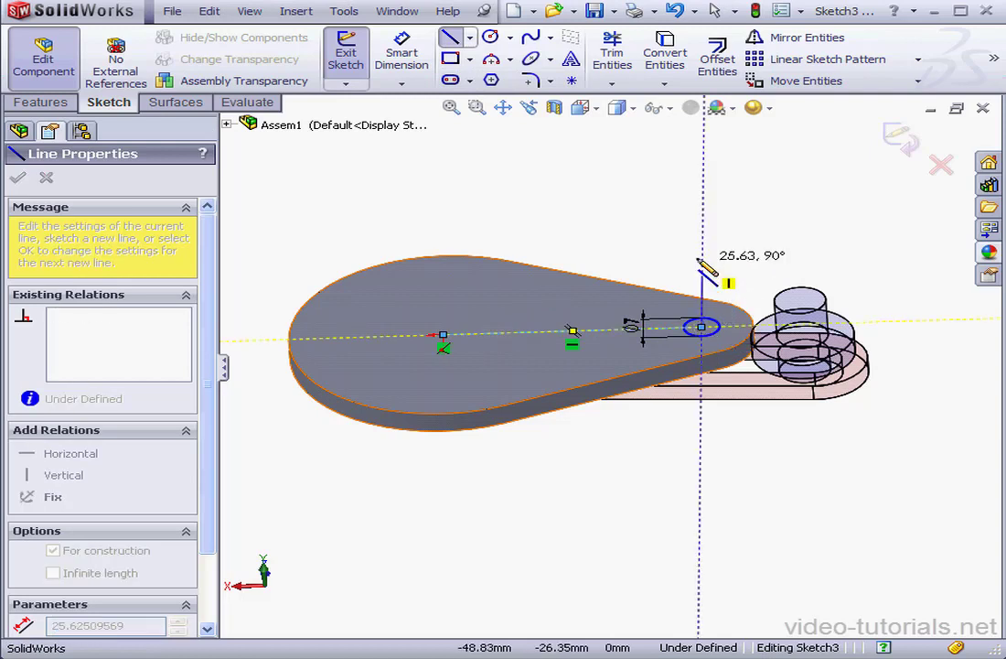
right_click(703, 260)
click(722, 270)
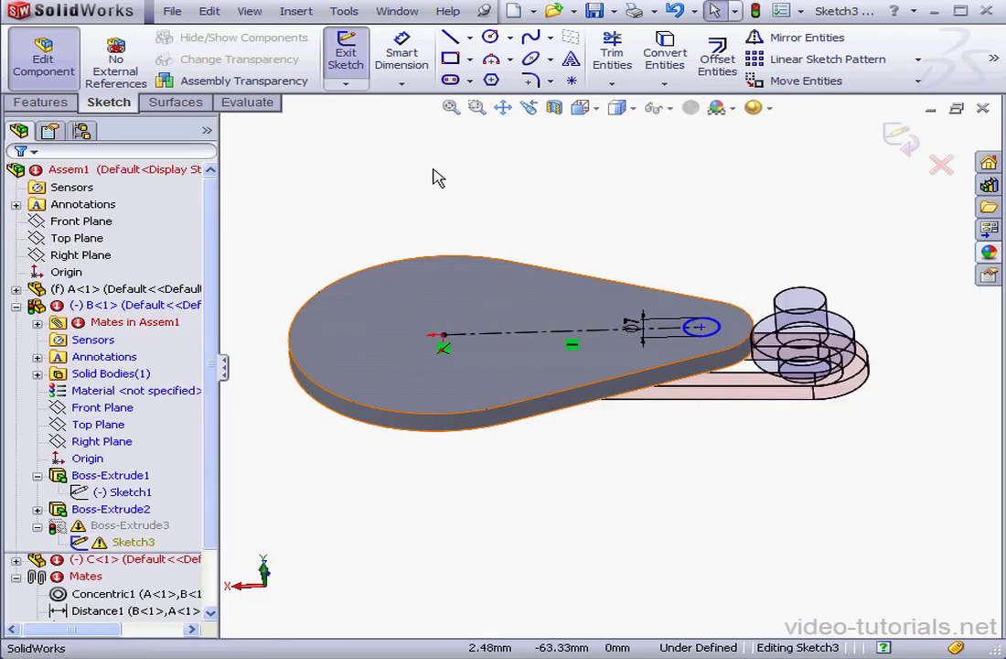
- Dimension the centerline to 50 mm and exit the sketch to rebuild the pin
click(401, 55)
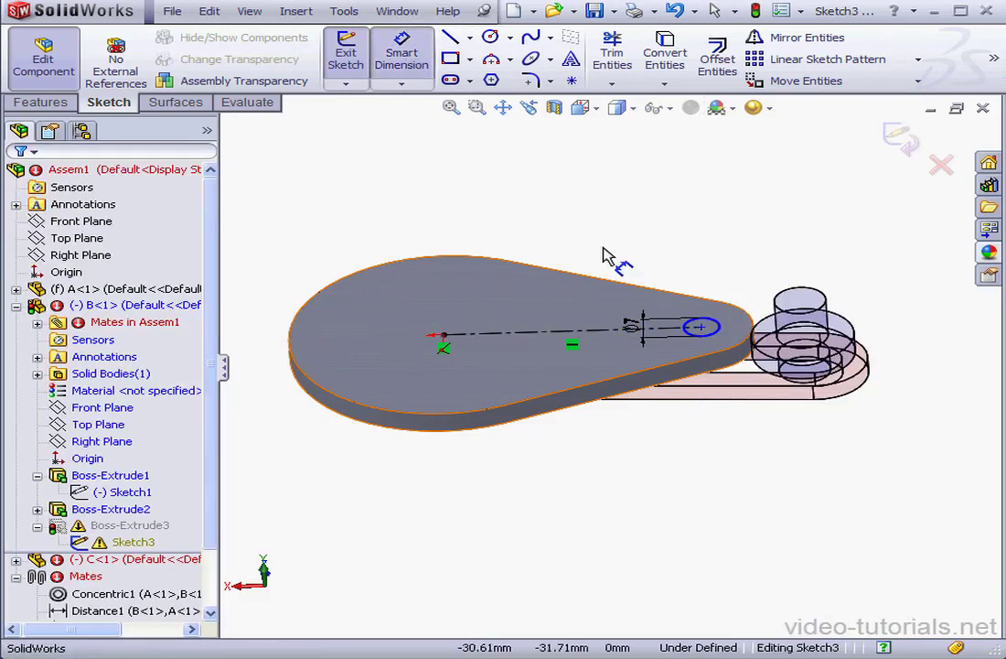
click(573, 331)
click(586, 295)
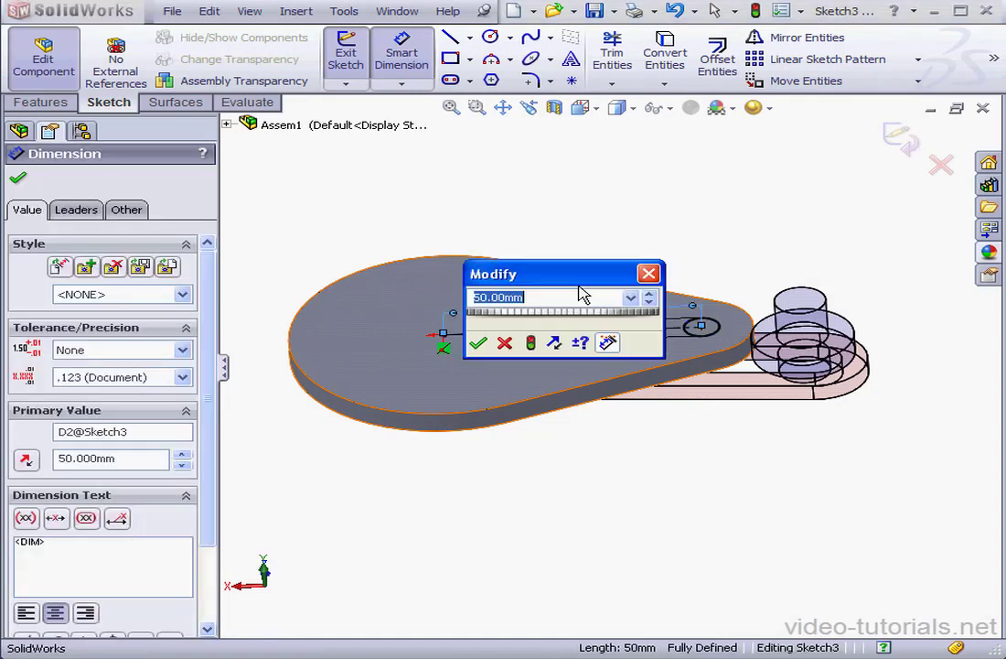
click(477, 342)
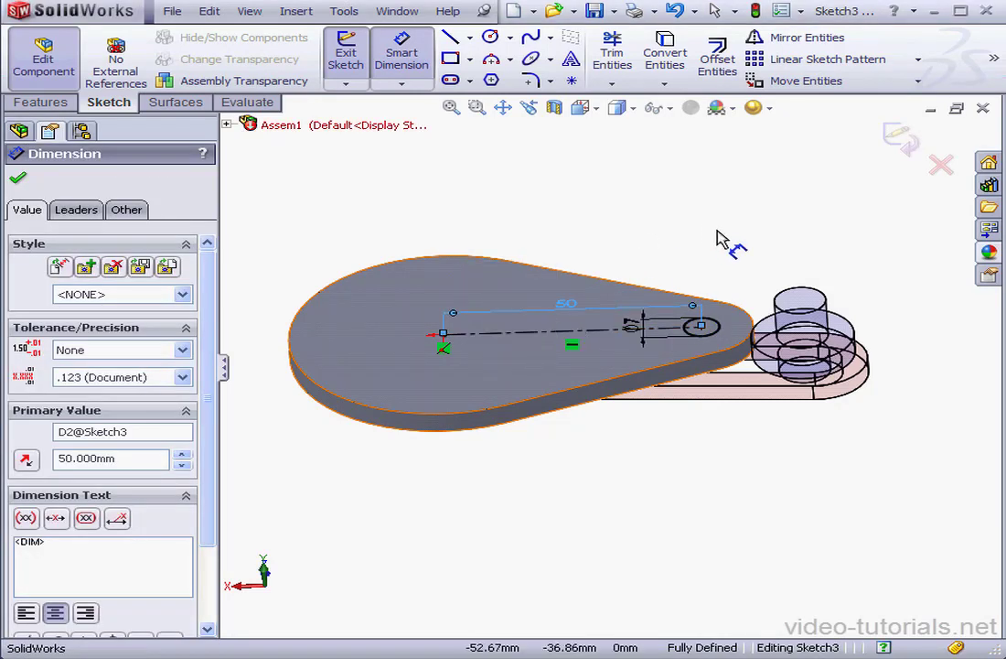
click(903, 147)
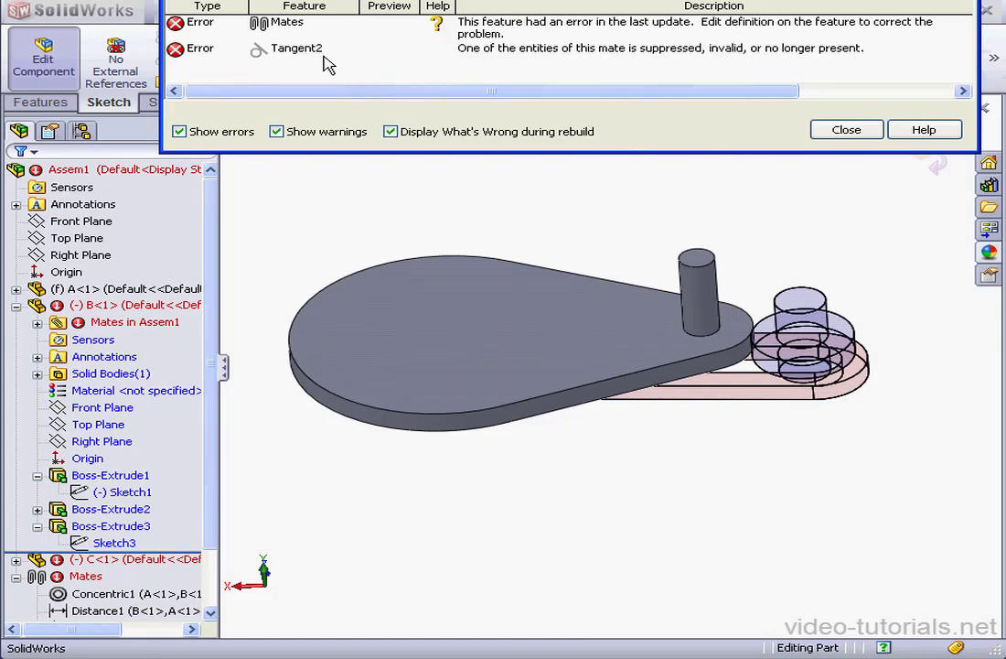
- Dismiss both rebuild error reports and exit part B's in-context edit, back to the top-level assembly
click(846, 130)
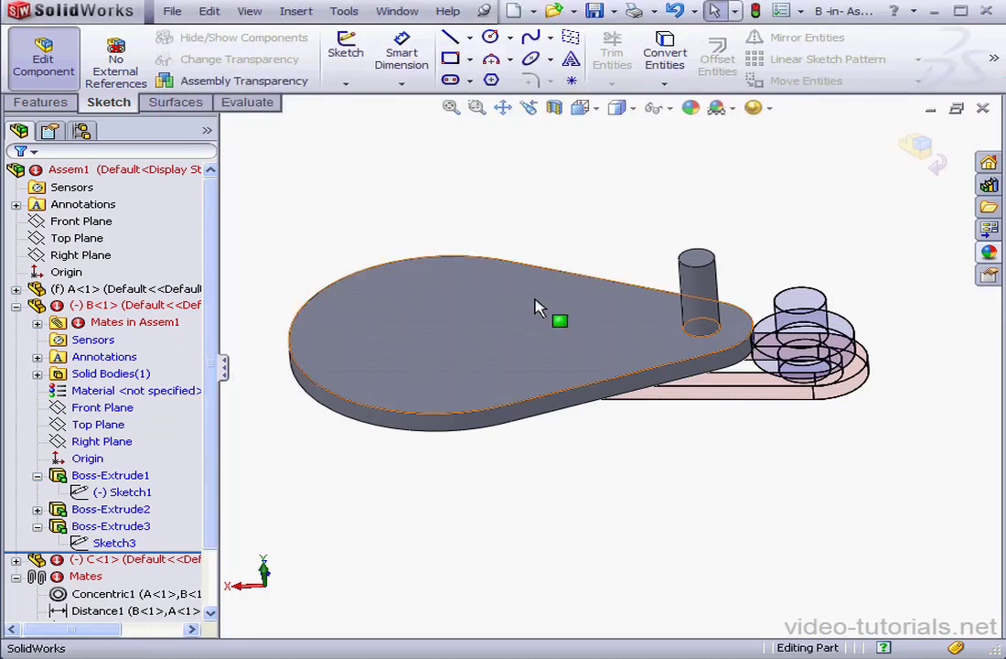
click(922, 149)
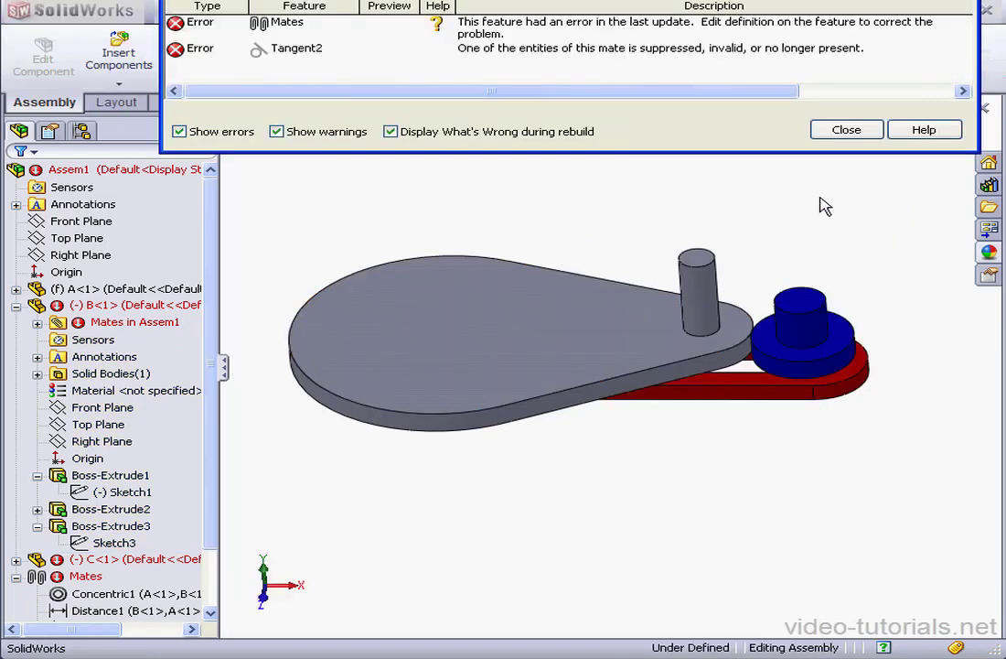
click(846, 130)
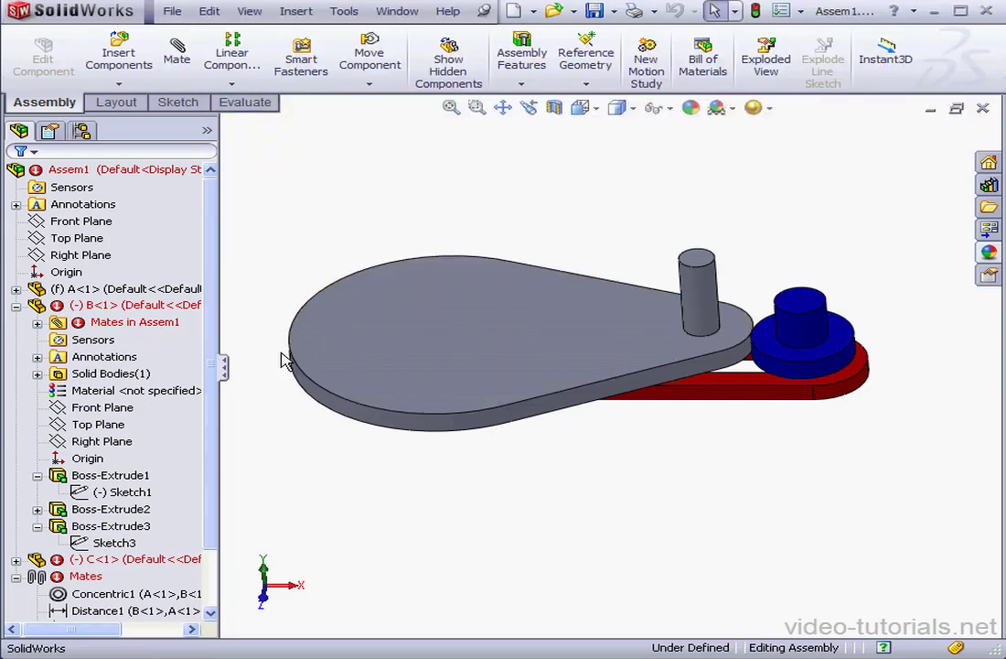
scroll(216, 402, down, 2)
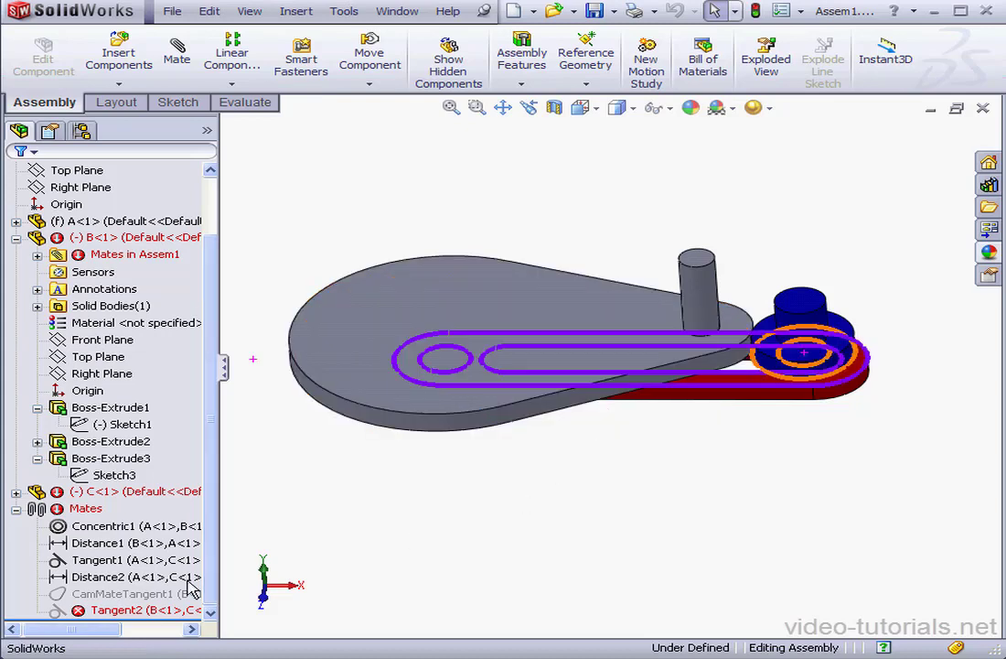
- Replace Tangent2's missing face with the grey cam's side face, then swing the cam against the follower
right_click(144, 610)
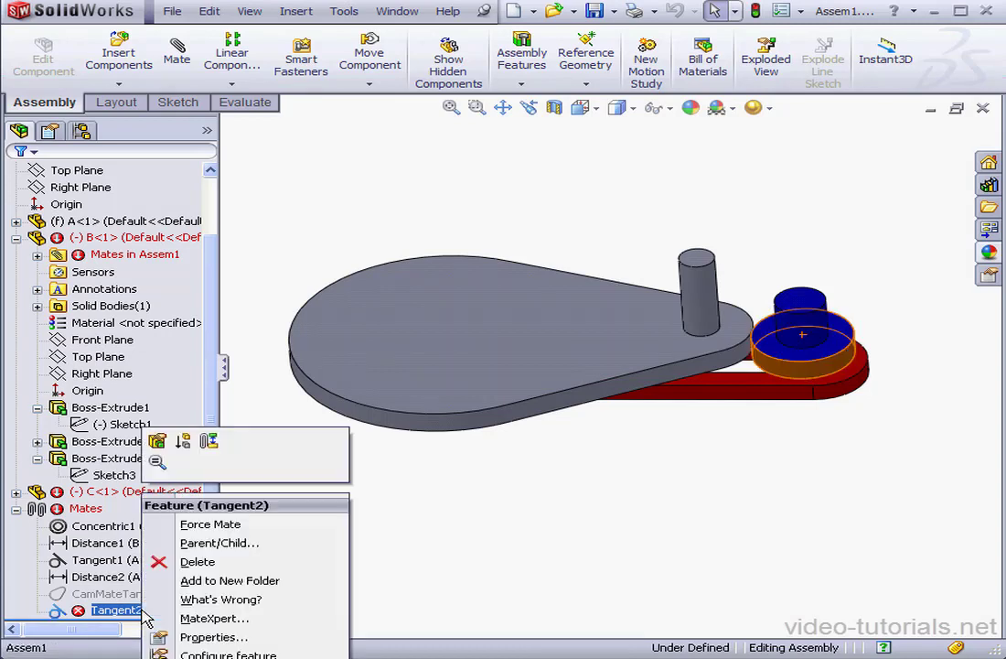
click(158, 445)
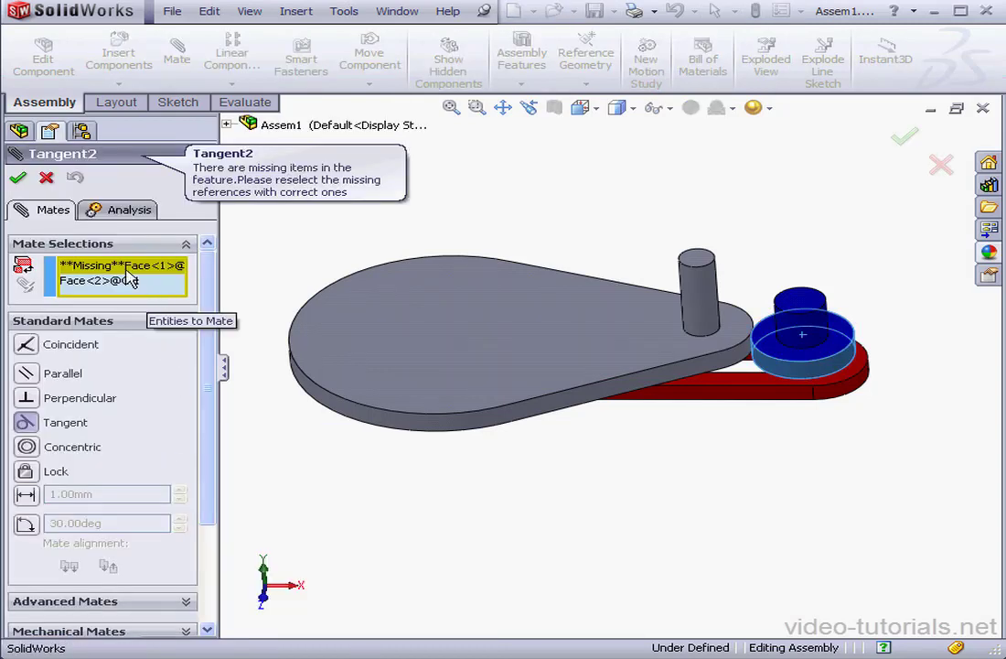
right_click(125, 273)
click(196, 299)
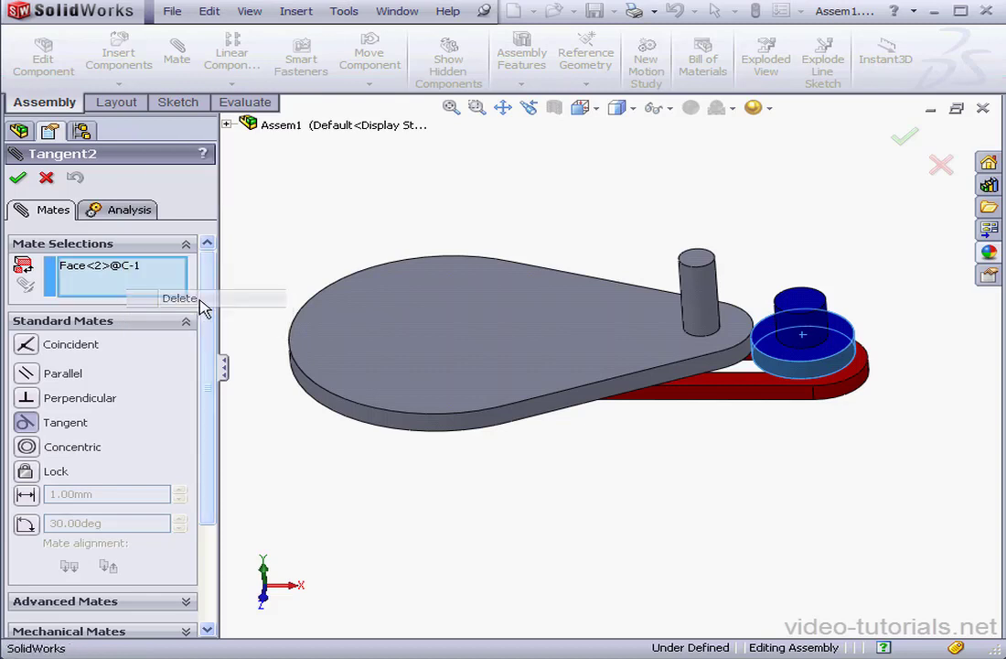
click(647, 385)
click(831, 409)
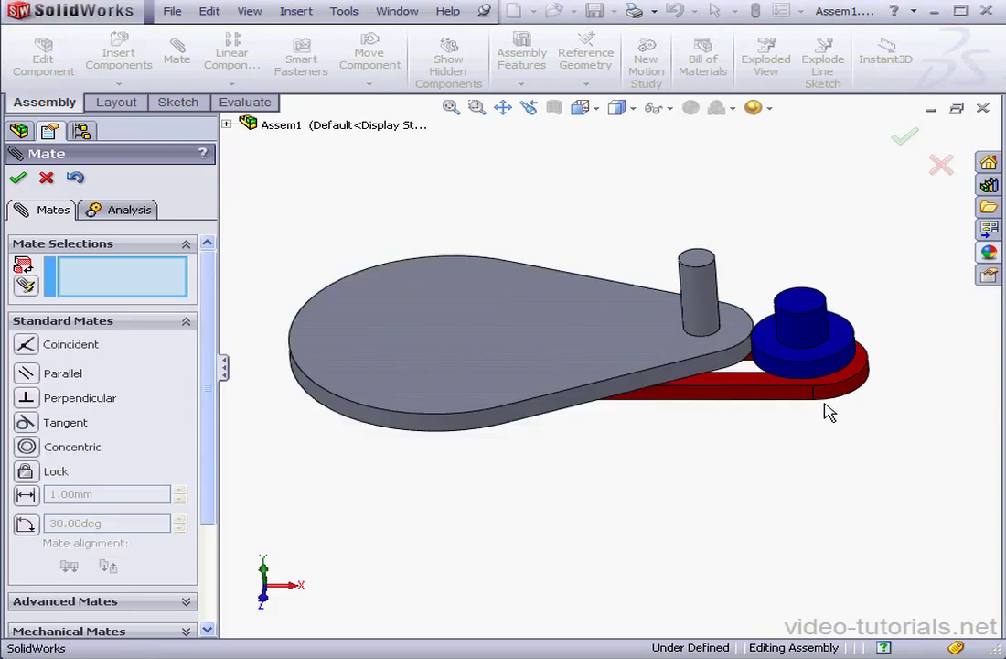
drag(706, 274, 659, 194)
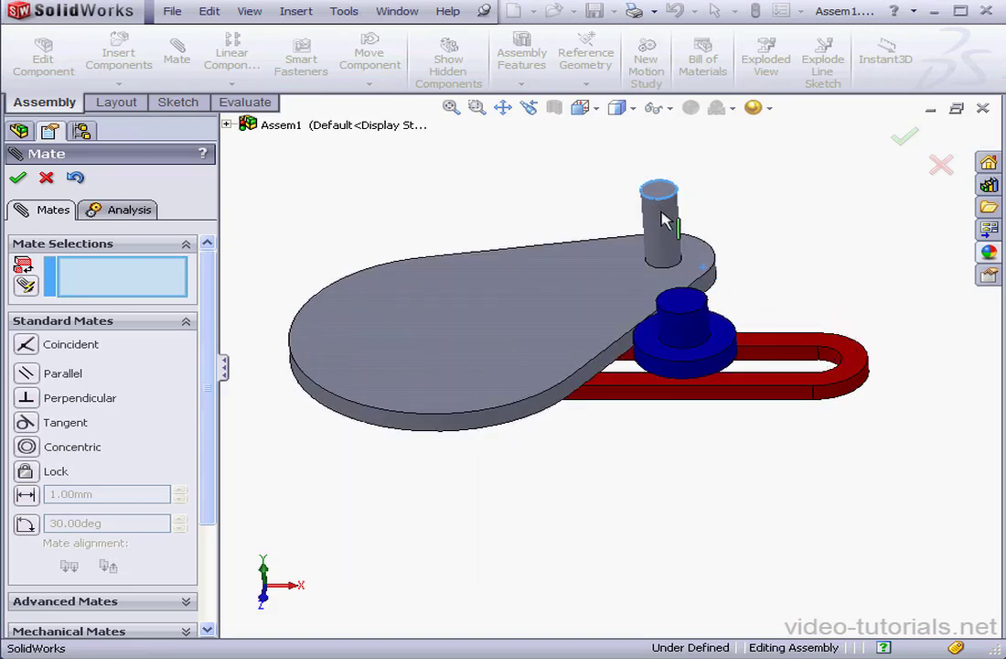
- Close the Mate PropertyManager, leaving Tangent2 and part B free of error flags
click(46, 177)
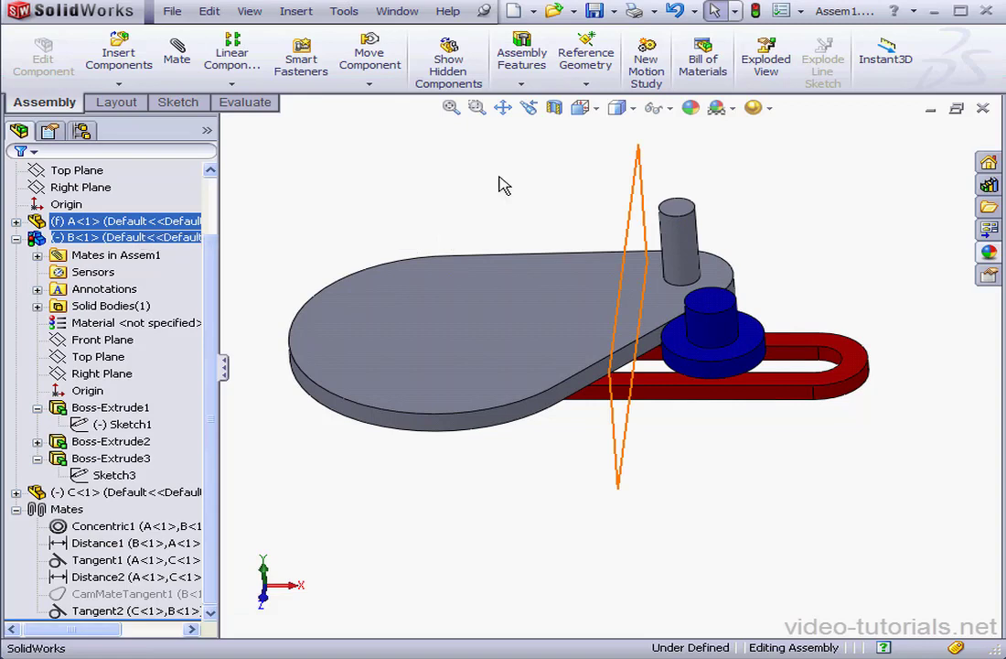